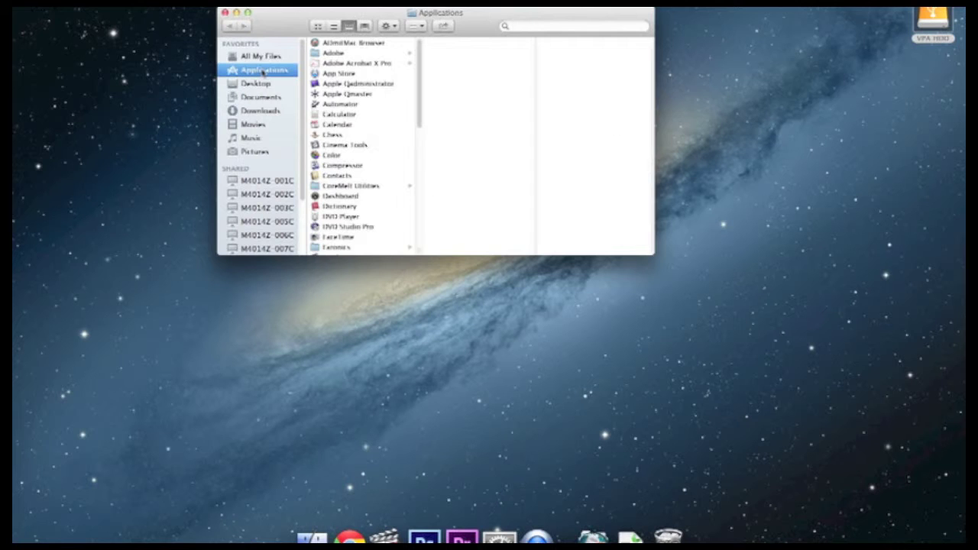
Step: Launch Adobe Prelude CS6 from the Adobe folder in Applications
{"action": "left_click", "coordinate": [336, 53]}
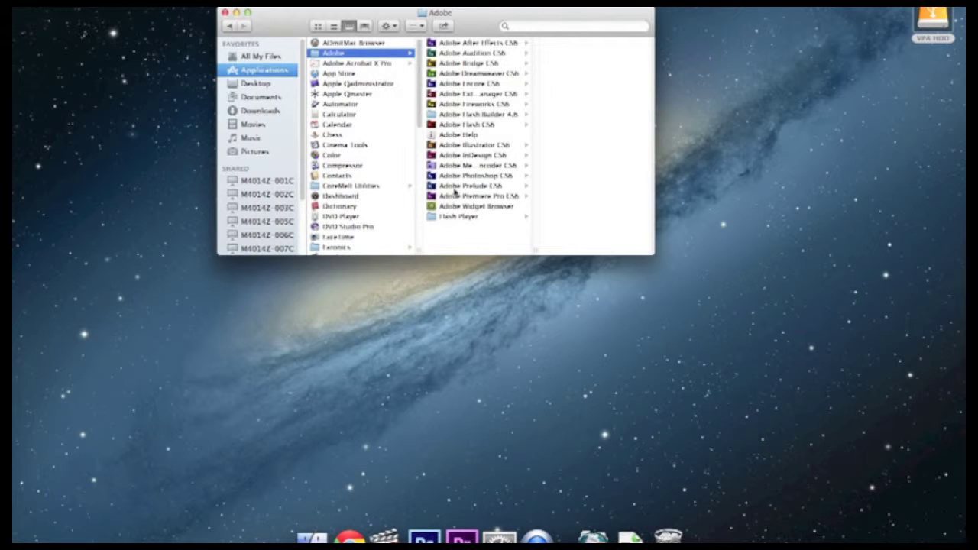
{"action": "left_click", "coordinate": [432, 187]}
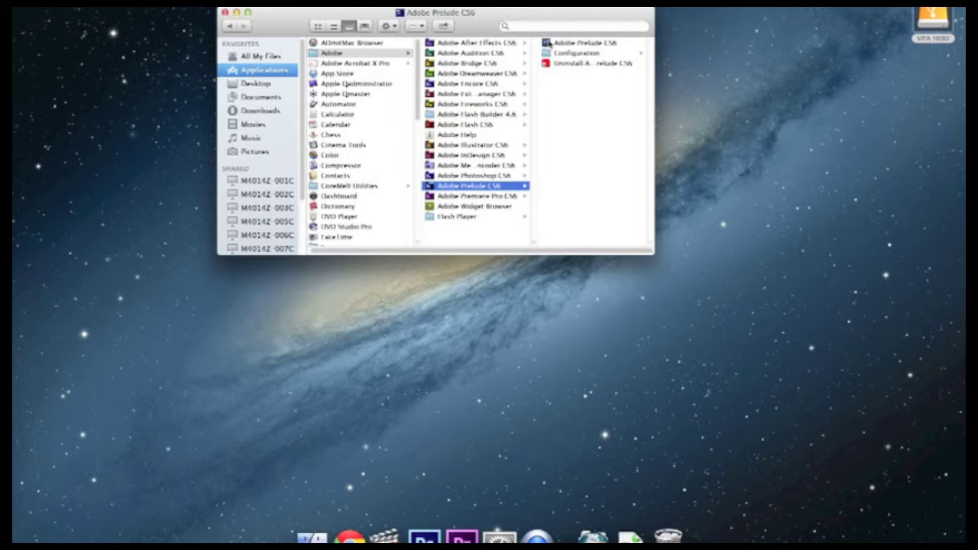
{"action": "left_click", "coordinate": [549, 43]}
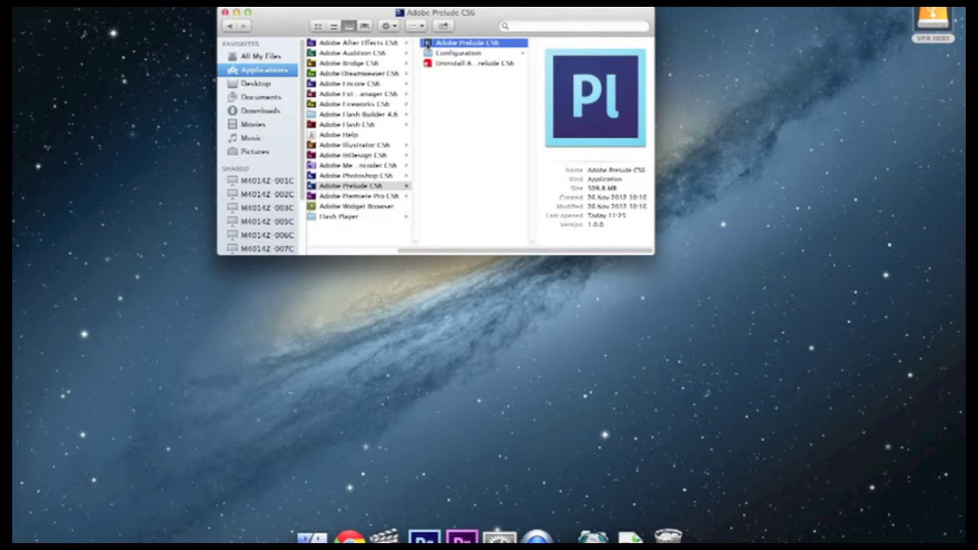
{"action": "double_click", "coordinate": [427, 44]}
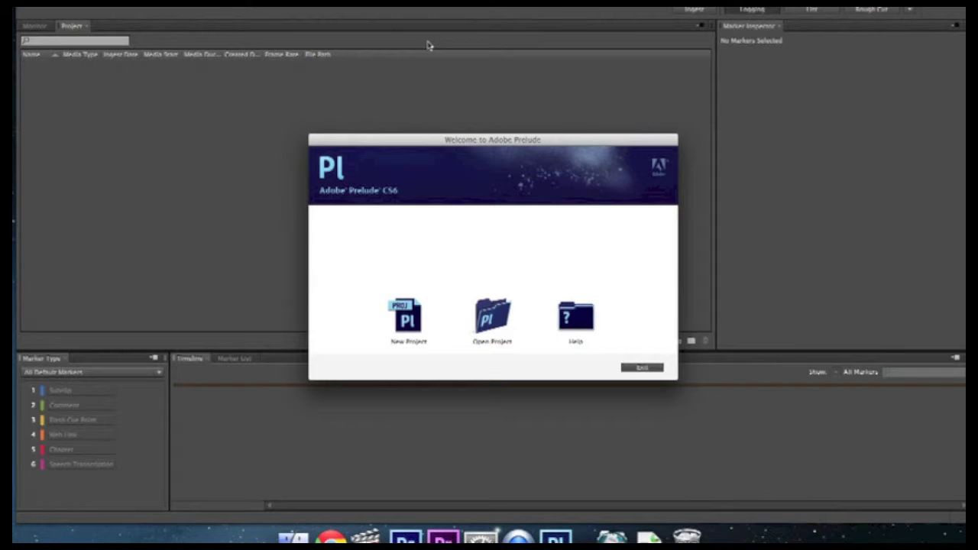
Step: Create a new project named 111 Demo and save it in a new 111 Demo folder on the Data drive
{"action": "left_click", "coordinate": [413, 320]}
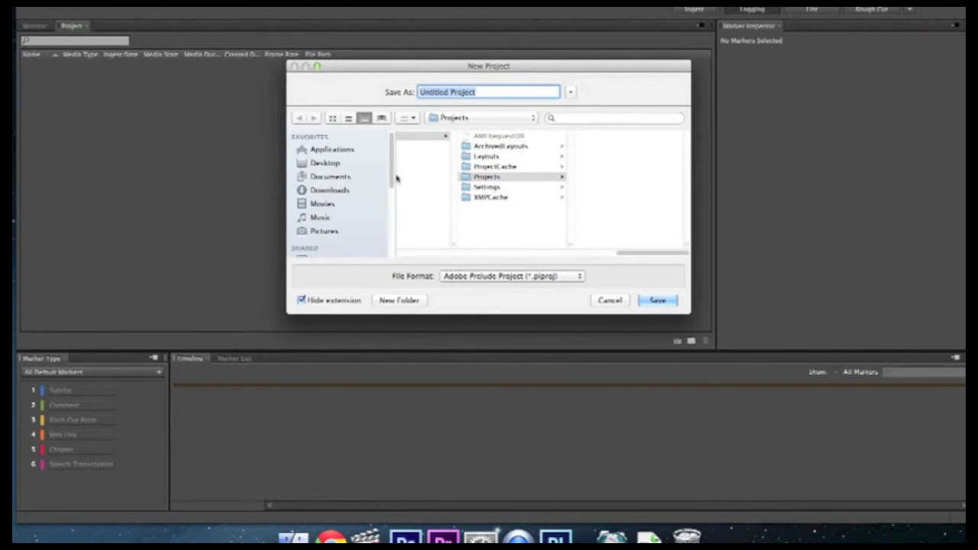
{"action": "left_click_drag", "start_coordinate": [393, 161], "coordinate": [397, 258]}
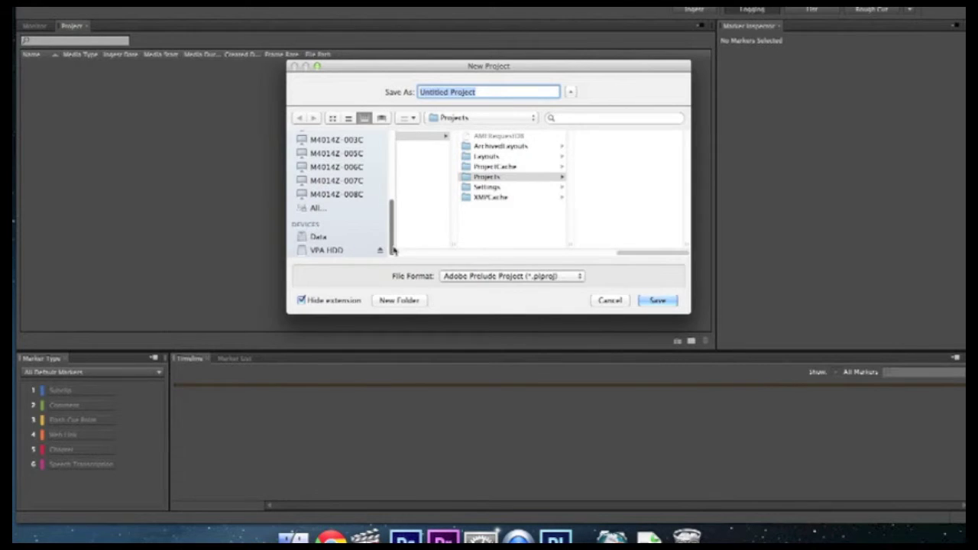
{"action": "left_click", "coordinate": [324, 239]}
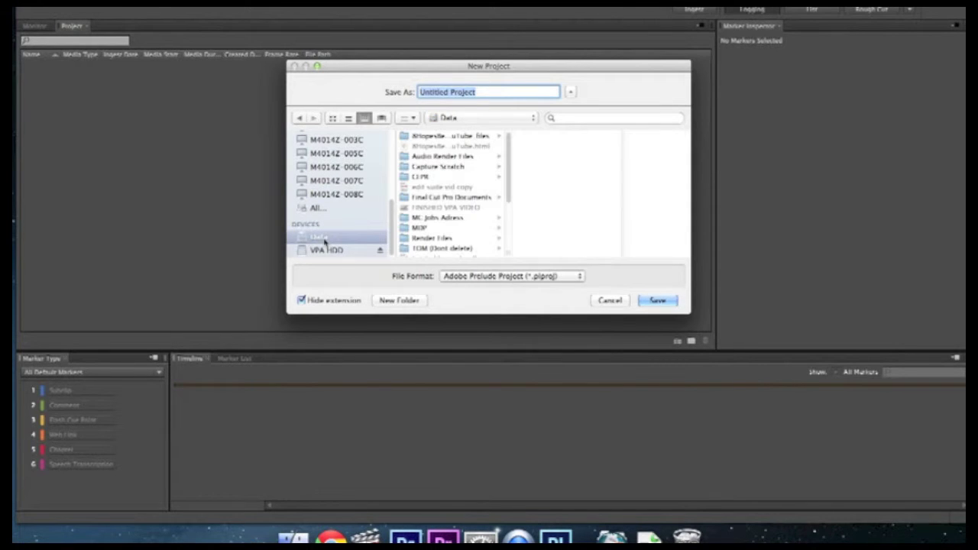
{"action": "left_click", "coordinate": [399, 300]}
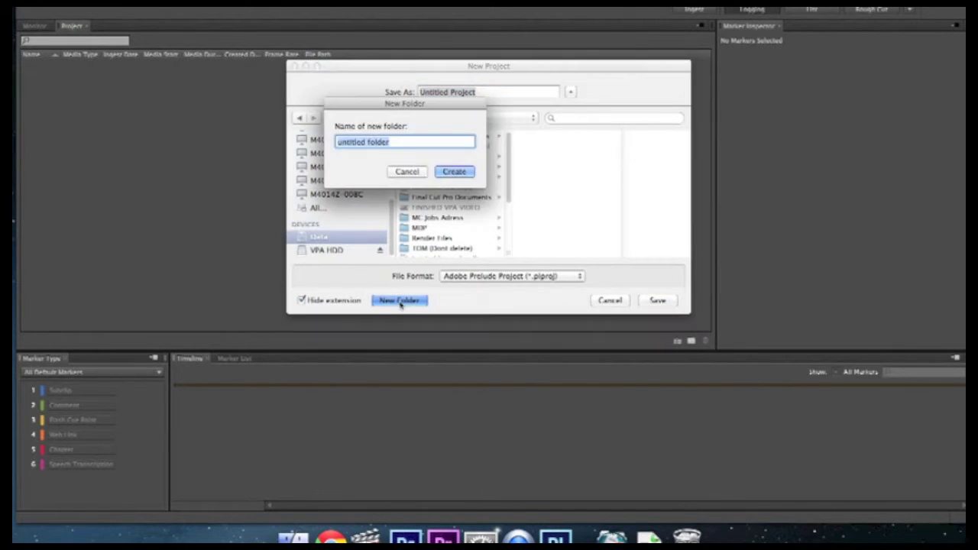
{"action": "type", "text": "111"}
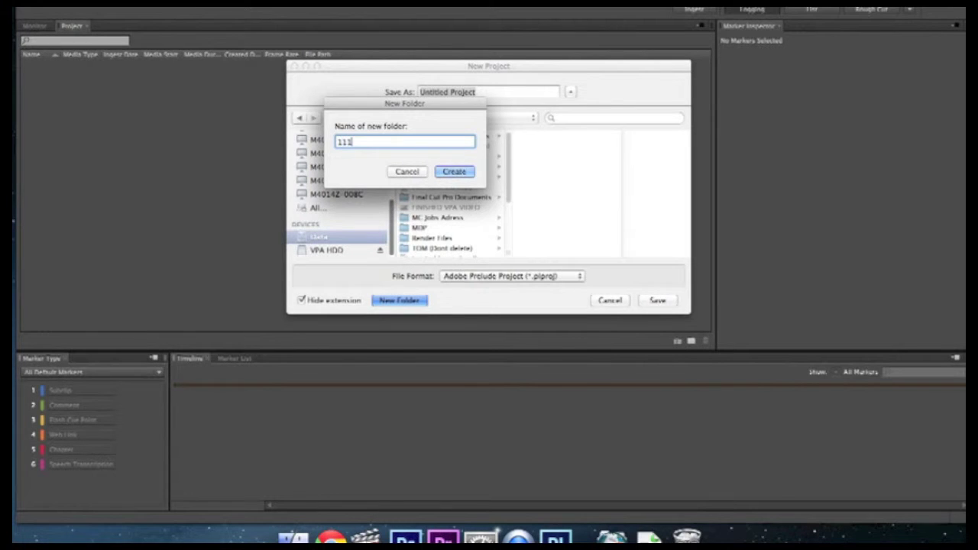
{"action": "type", "text": " Demo"}
{"action": "left_click", "coordinate": [454, 172]}
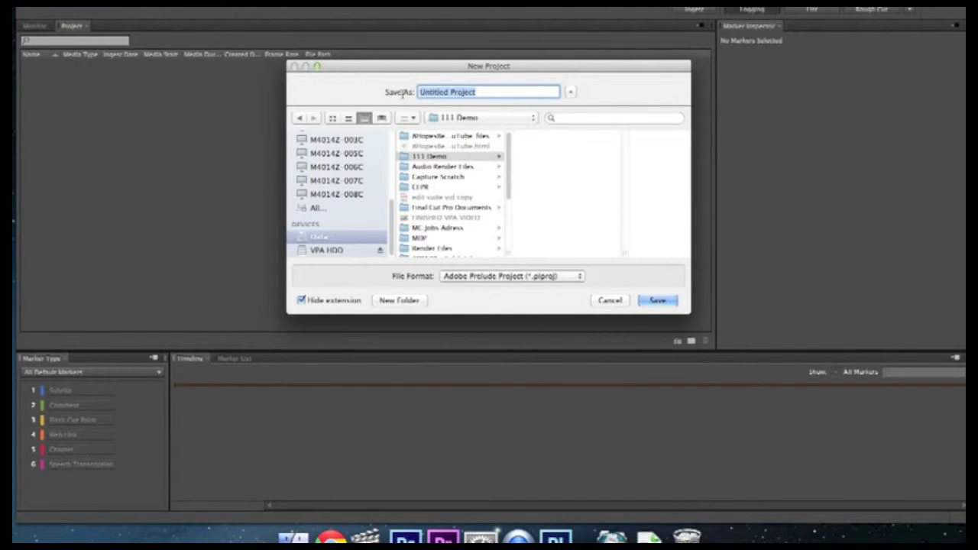
{"action": "type", "text": "111 Demo"}
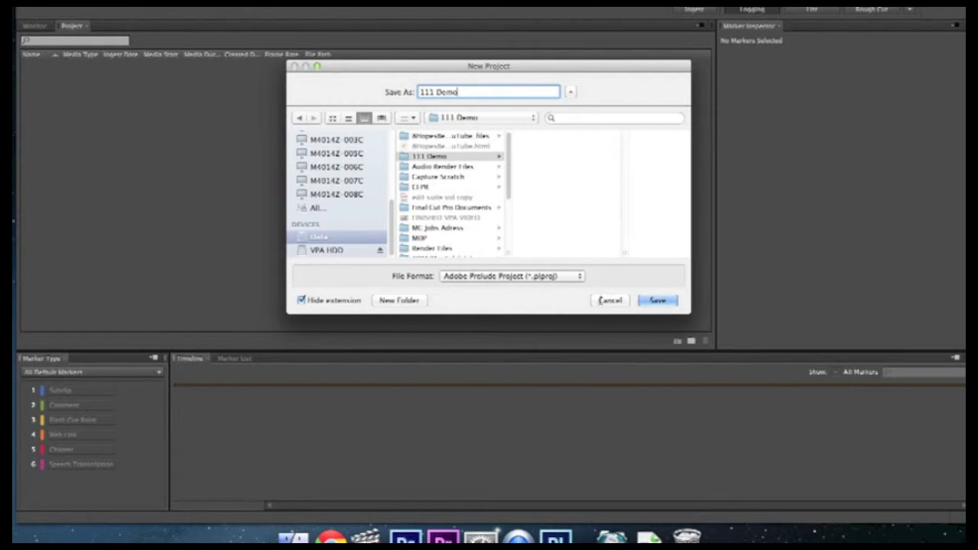
{"action": "left_click", "coordinate": [658, 301]}
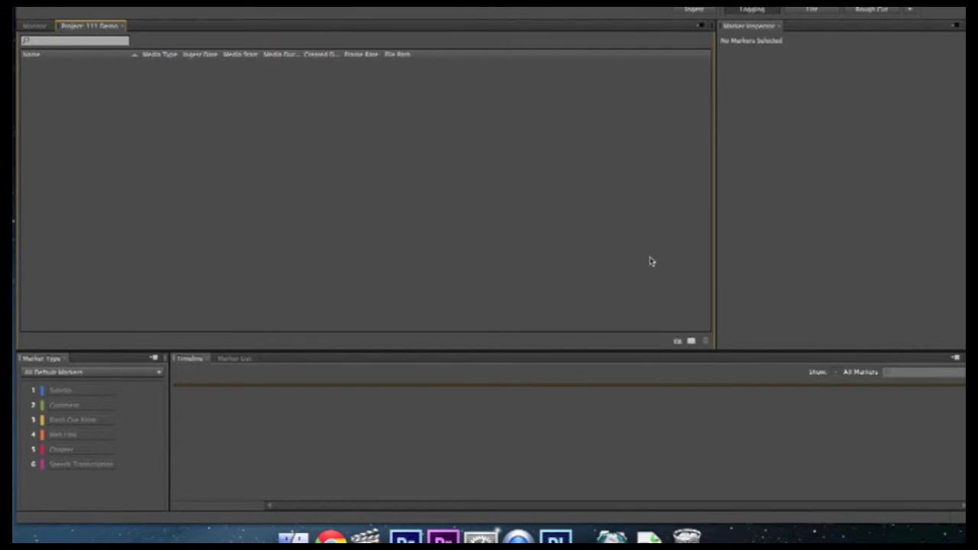
Step: Open the Ingest window and list the clips of the Trapped folder on the VPA HDD drive
{"action": "left_click", "coordinate": [695, 11]}
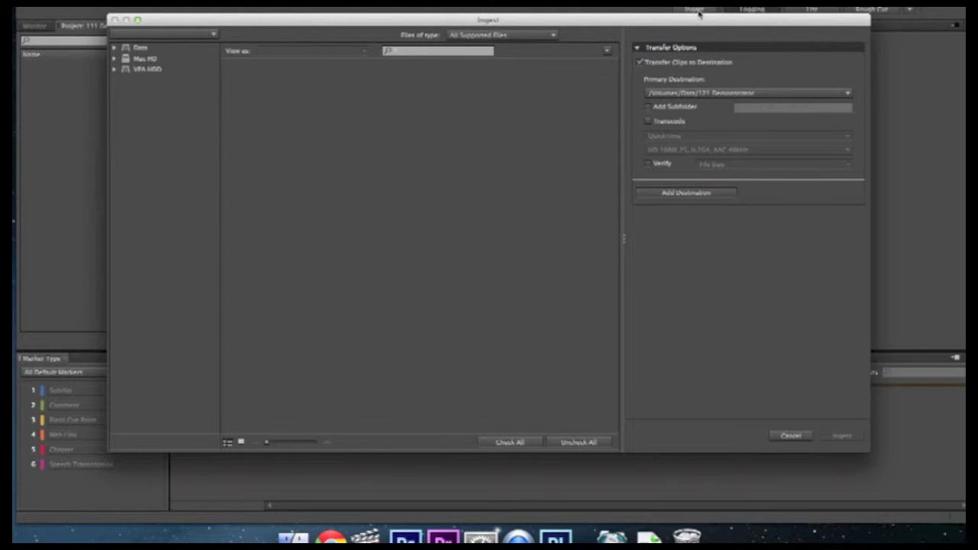
{"action": "left_click_drag", "start_coordinate": [692, 21], "coordinate": [617, 16]}
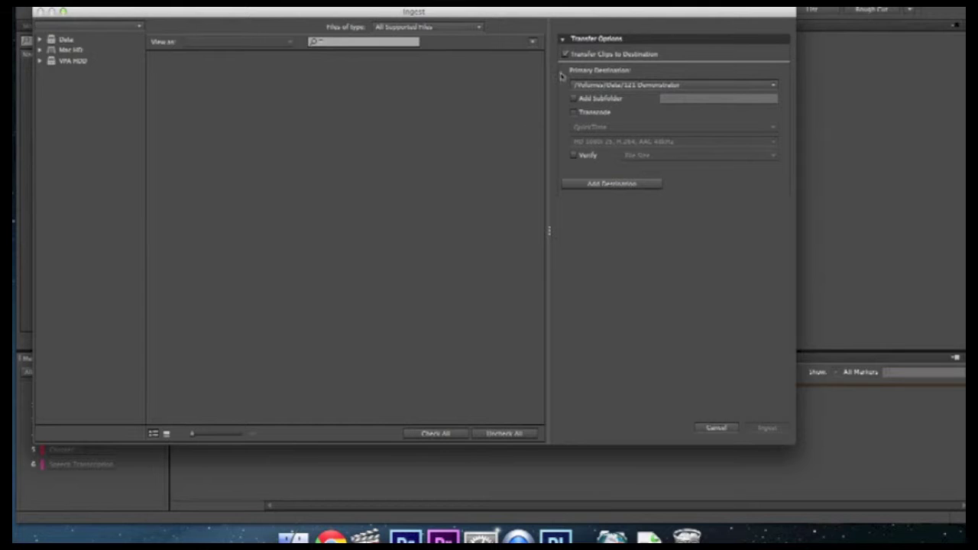
{"action": "left_click", "coordinate": [41, 61]}
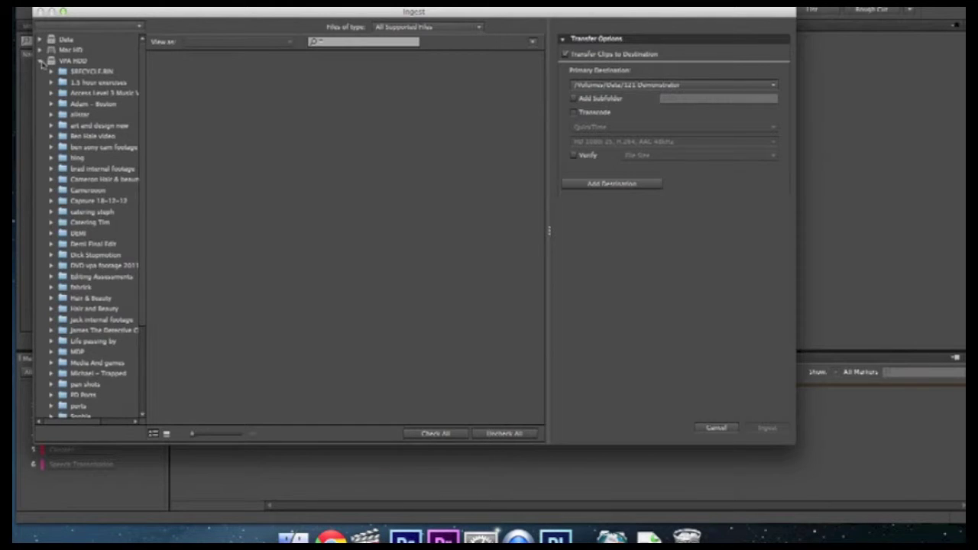
{"action": "scroll", "coordinate": [68, 99], "scroll_direction": "down", "scroll_amount": 5}
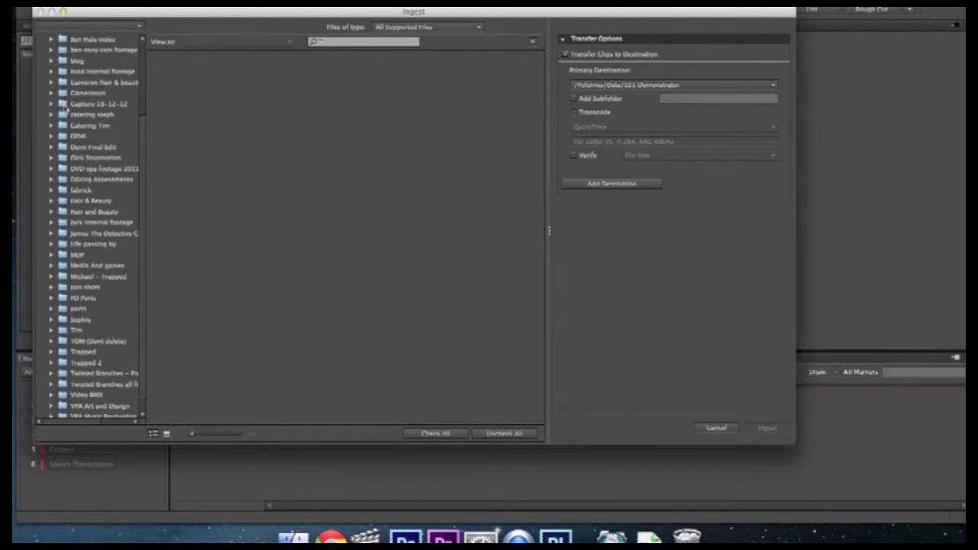
{"action": "scroll", "coordinate": [66, 108], "scroll_direction": "down", "scroll_amount": 1}
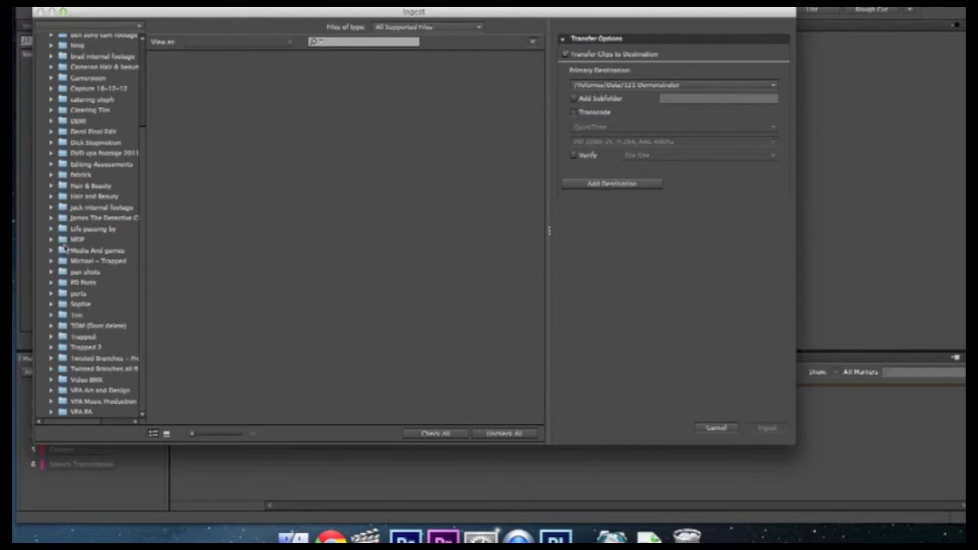
{"action": "left_click", "coordinate": [63, 336]}
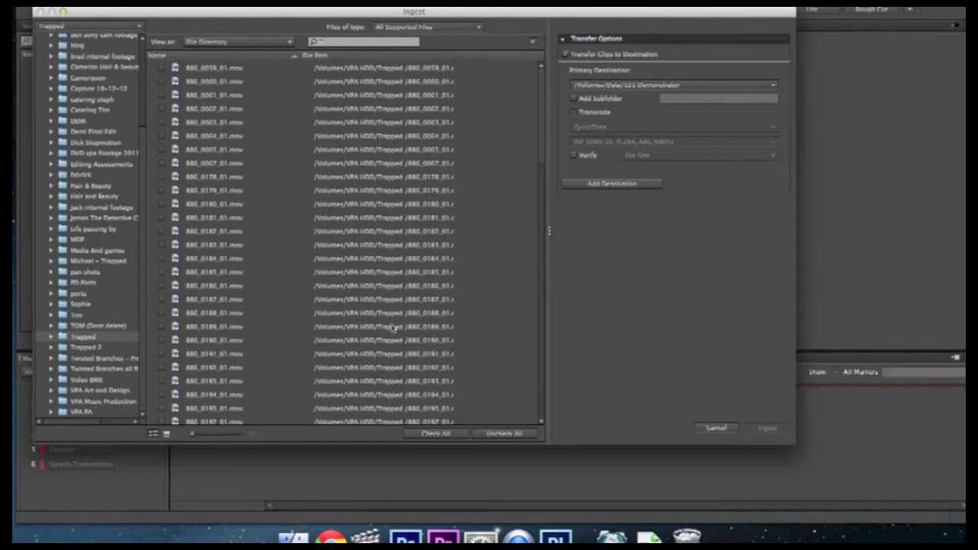
Step: Mark clips 886_0059_01, 886_0060_01, 886_0065_01, 886_0067_01 and 886_0186_01 for ingest
{"action": "left_click", "coordinate": [162, 68]}
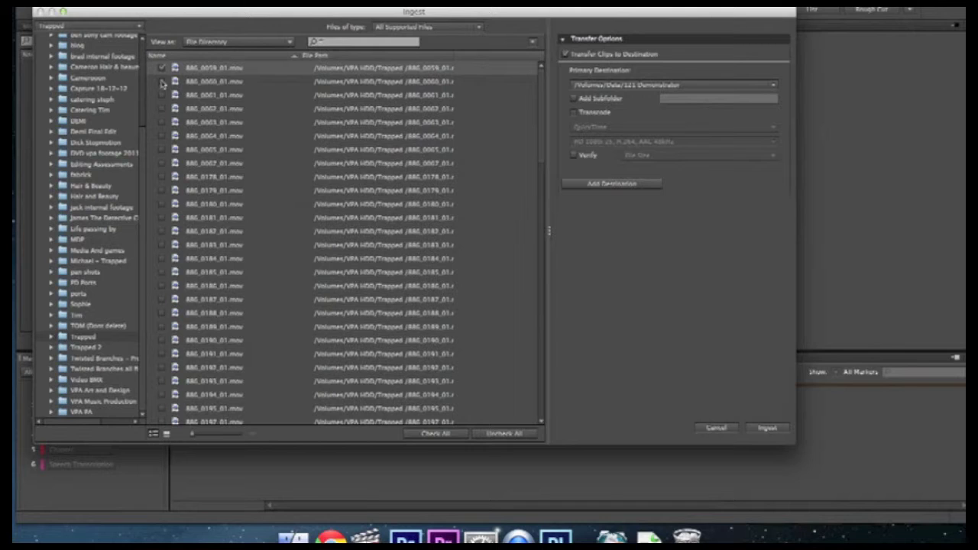
{"action": "left_click", "coordinate": [162, 81]}
{"action": "left_click", "coordinate": [162, 149]}
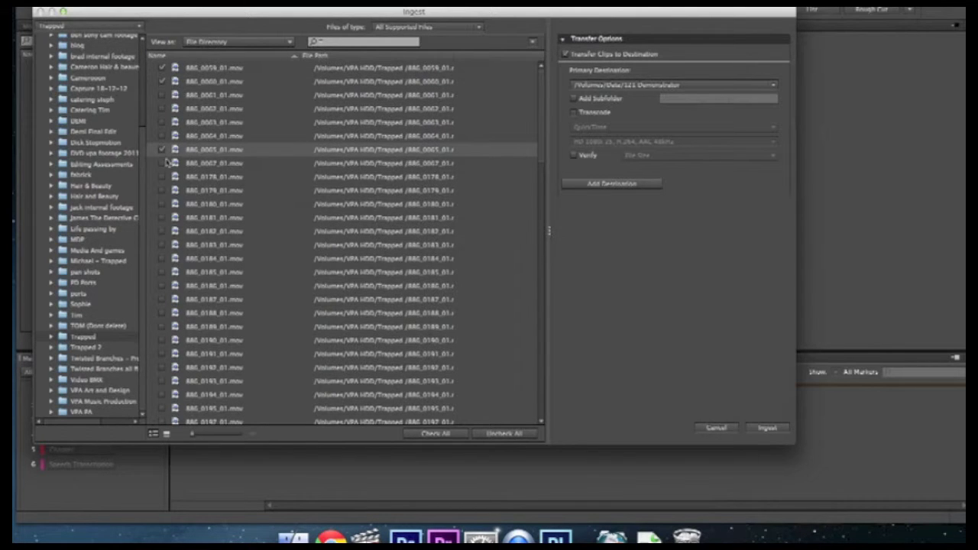
{"action": "left_click", "coordinate": [162, 163]}
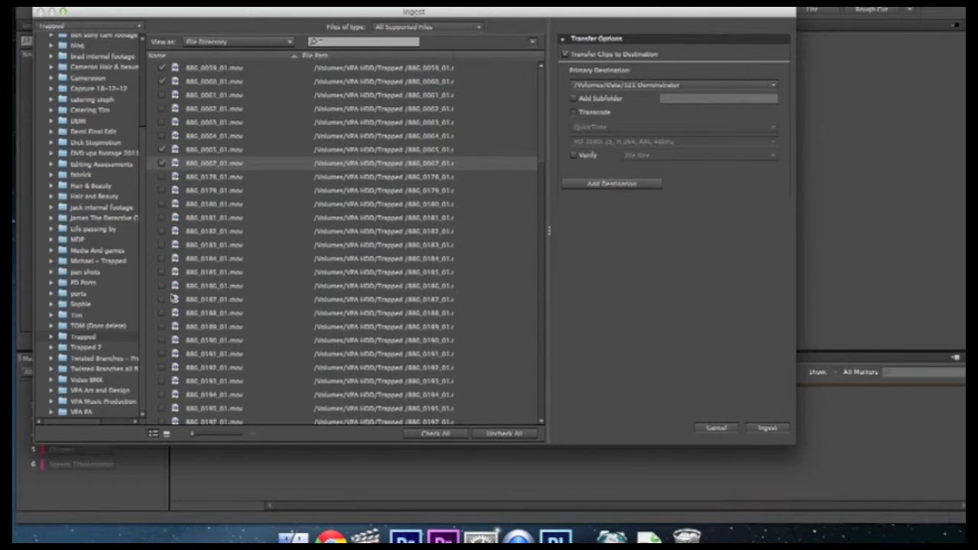
{"action": "left_click", "coordinate": [162, 286]}
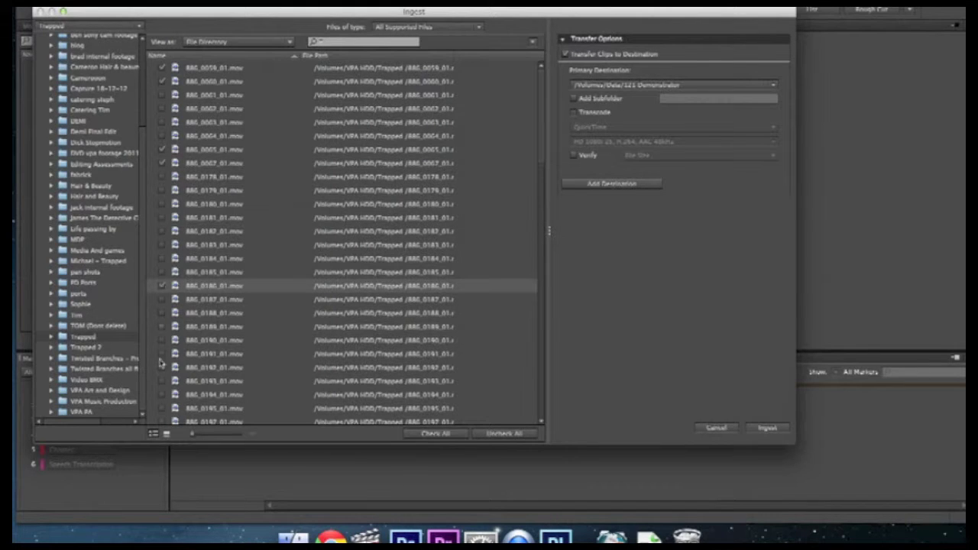
Step: Show the clips as thumbnails and enlarge them to two per row, starting from the first clip
{"action": "left_click", "coordinate": [154, 435]}
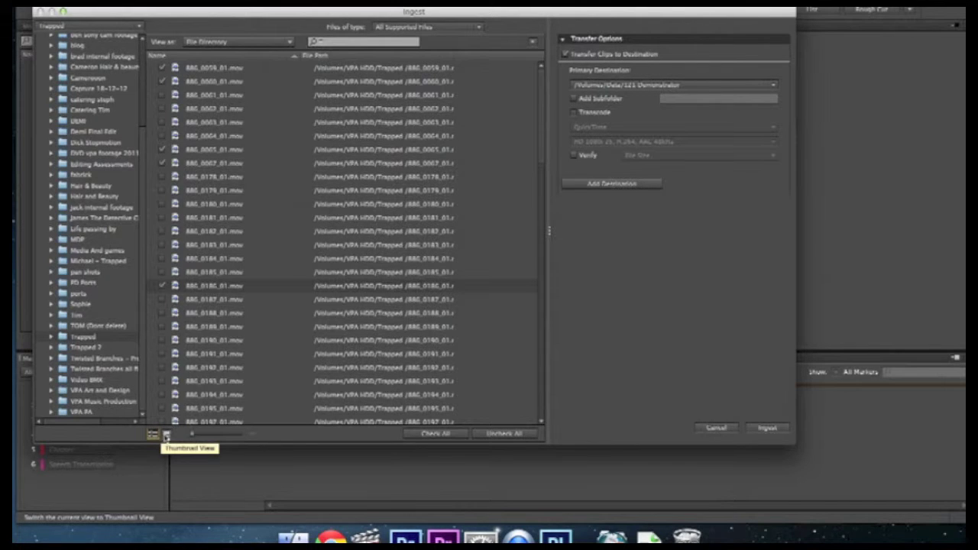
{"action": "left_click", "coordinate": [166, 434]}
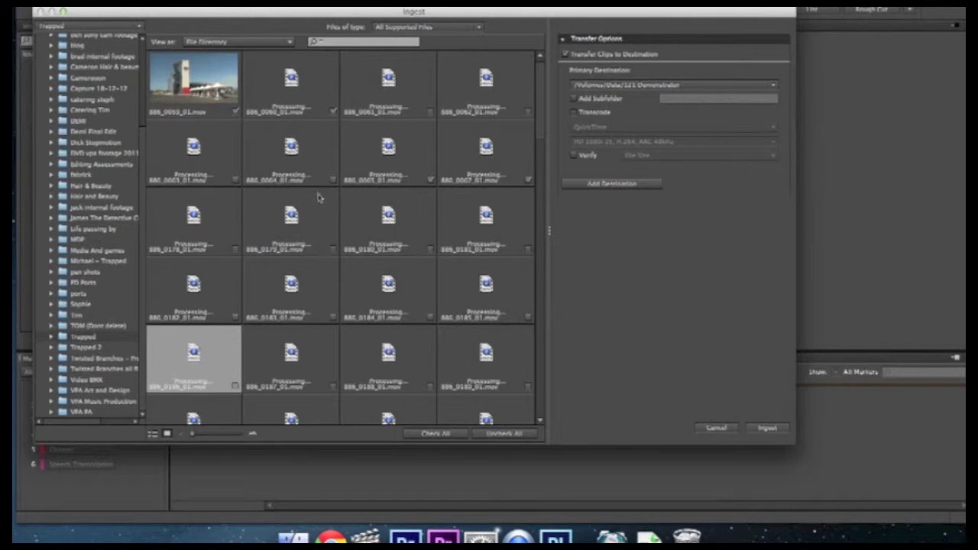
{"action": "left_click_drag", "start_coordinate": [194, 437], "coordinate": [243, 437]}
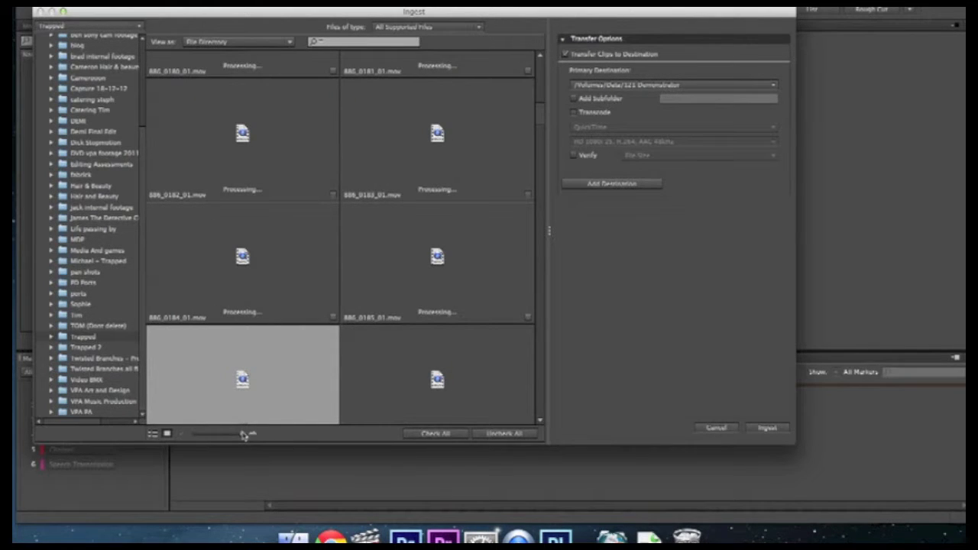
{"action": "left_click_drag", "start_coordinate": [542, 111], "coordinate": [545, 64]}
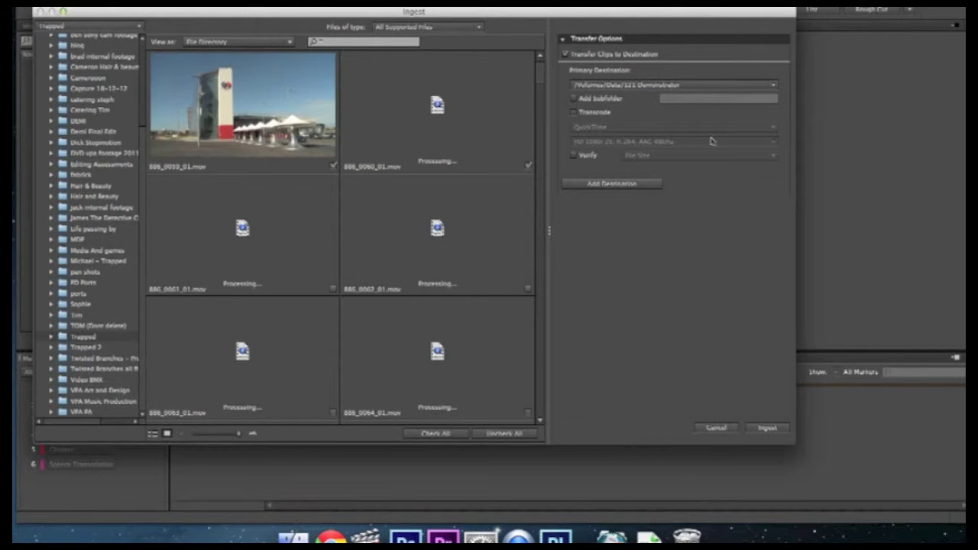
Step: Add a subfolder to the transfer destination and enable verification by File Content
{"action": "left_click", "coordinate": [574, 98]}
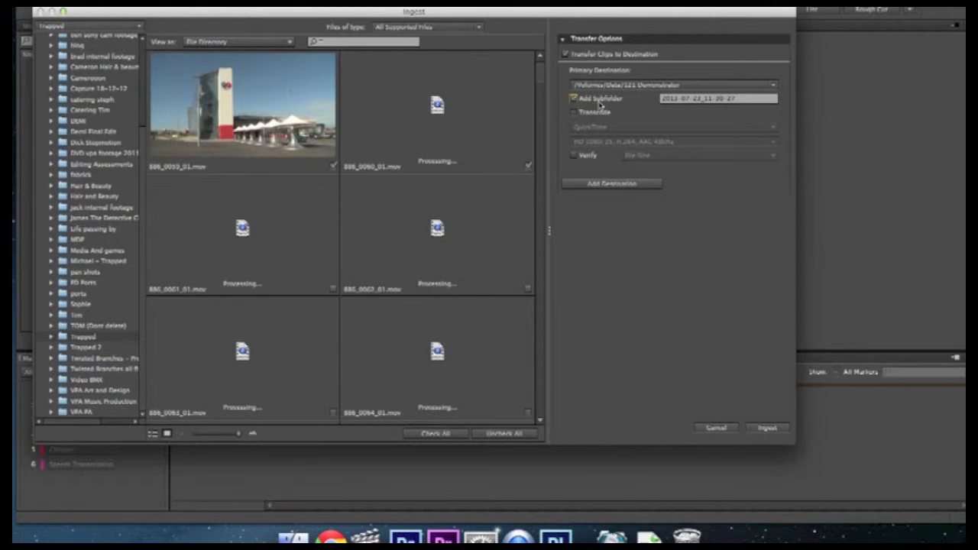
{"action": "left_click", "coordinate": [574, 156]}
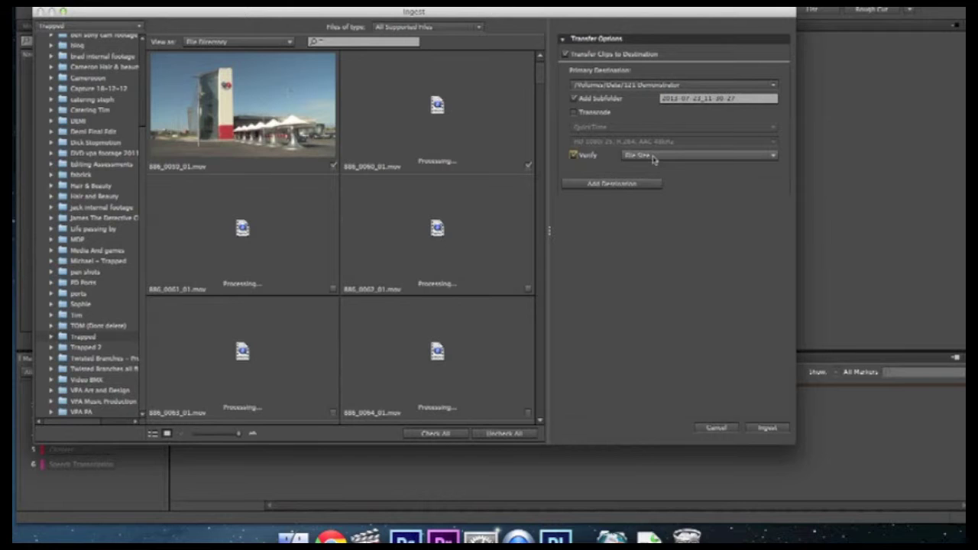
{"action": "left_click", "coordinate": [773, 156]}
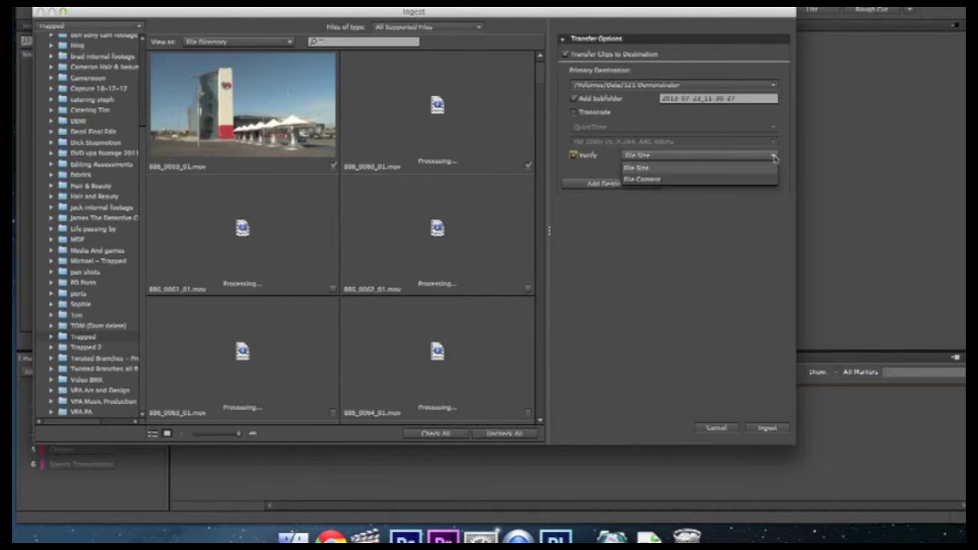
{"action": "left_click", "coordinate": [661, 181]}
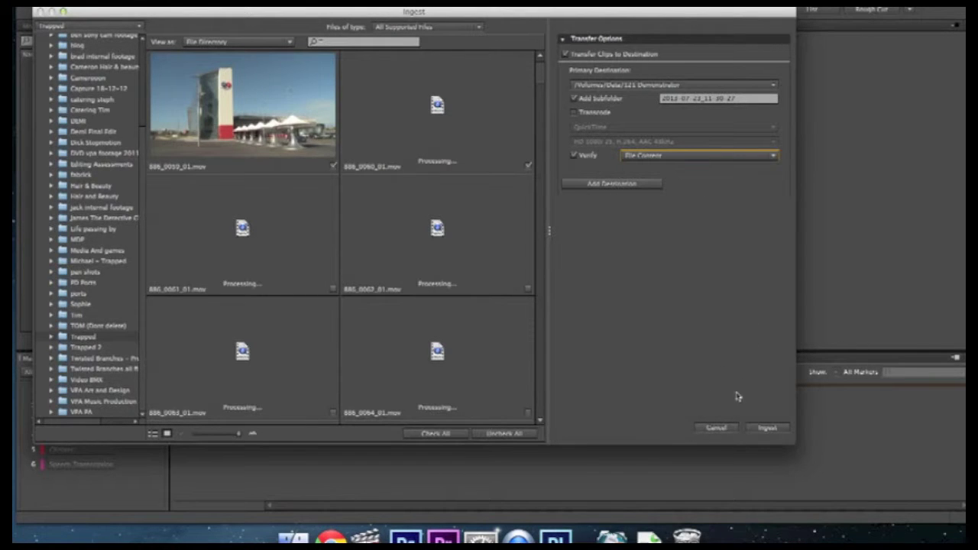
Step: Try to ingest the marked clips, and set the primary destination to the 111 Demo folder on the Data drive
{"action": "left_click", "coordinate": [767, 428]}
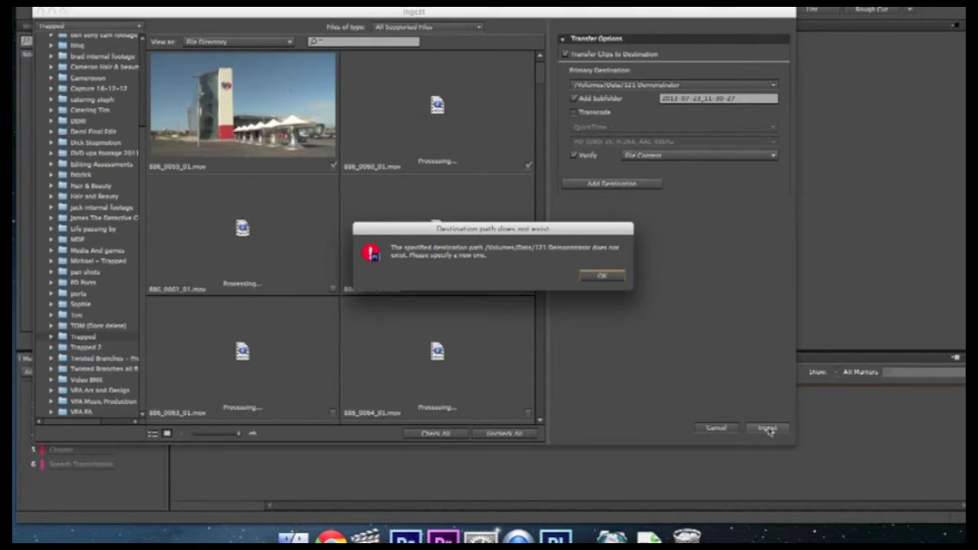
{"action": "left_click", "coordinate": [603, 277]}
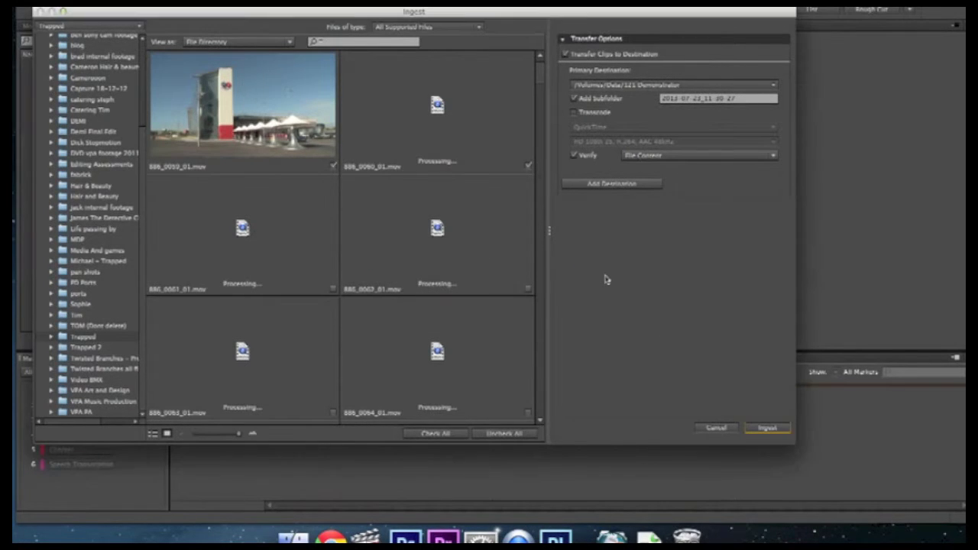
{"action": "left_click", "coordinate": [771, 86]}
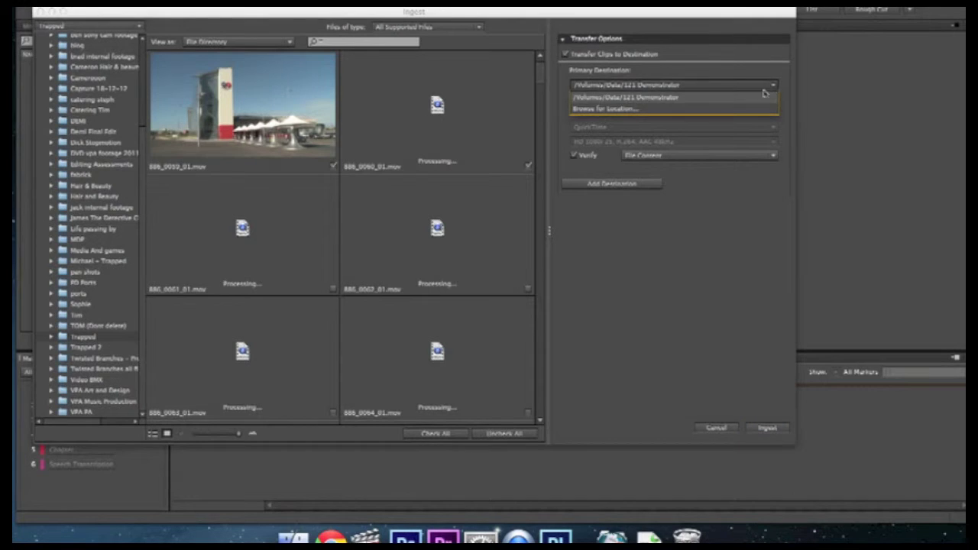
{"action": "left_click", "coordinate": [721, 112]}
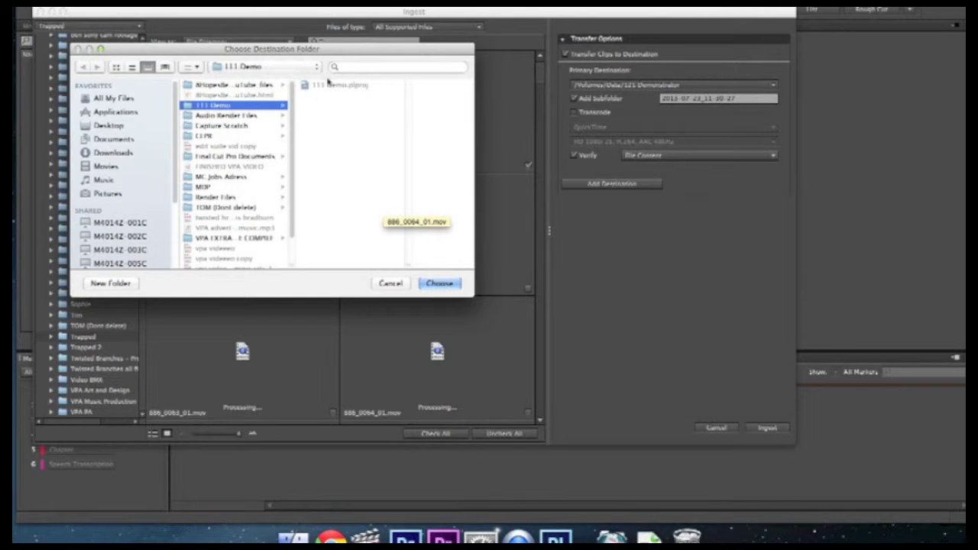
{"action": "left_click", "coordinate": [439, 283]}
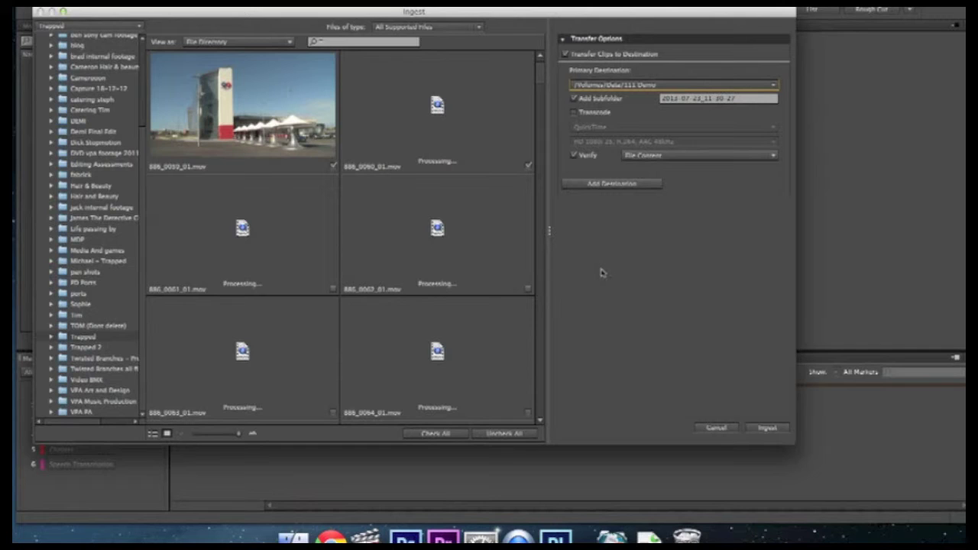
Step: Ingest the marked clips, and preview 886_0059_01.mov up to about 00:00:06:16
{"action": "left_click", "coordinate": [770, 428]}
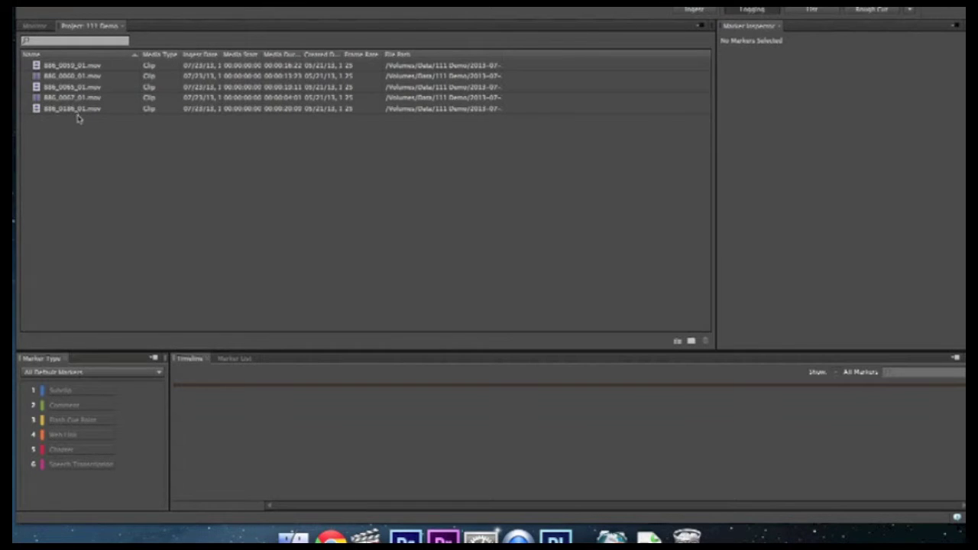
{"action": "left_click", "coordinate": [44, 66]}
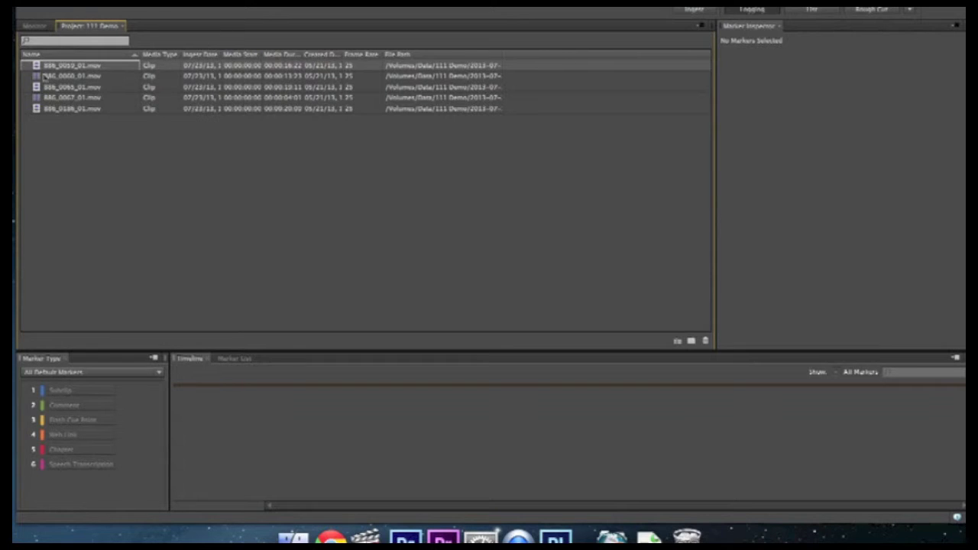
{"action": "double_click", "coordinate": [43, 67]}
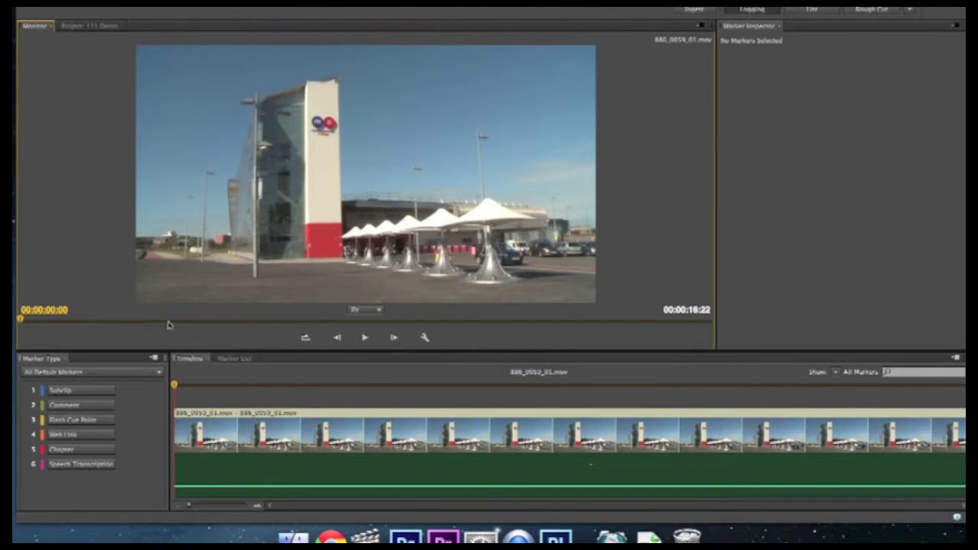
{"action": "left_click_drag", "start_coordinate": [21, 321], "coordinate": [293, 336]}
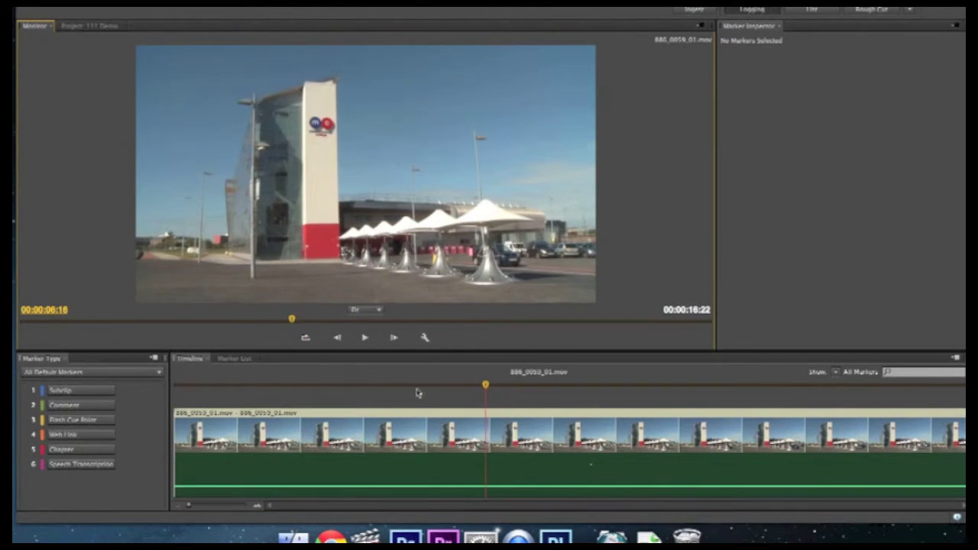
Step: Select all five ingested clips in the 111 Demo project and send them to Premiere Pro
{"action": "left_click", "coordinate": [80, 28]}
{"action": "left_click", "coordinate": [45, 66]}
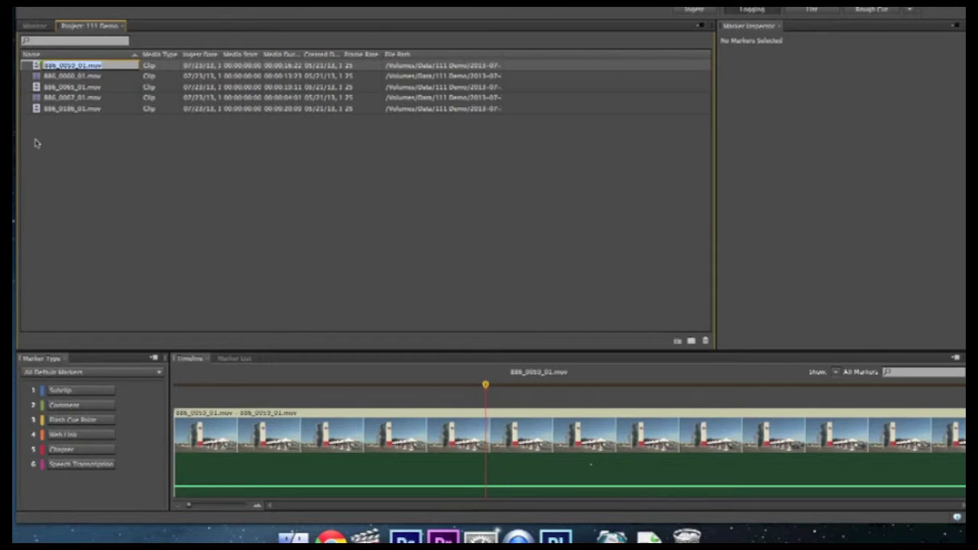
{"action": "left_click", "coordinate": [36, 110], "text": "shift"}
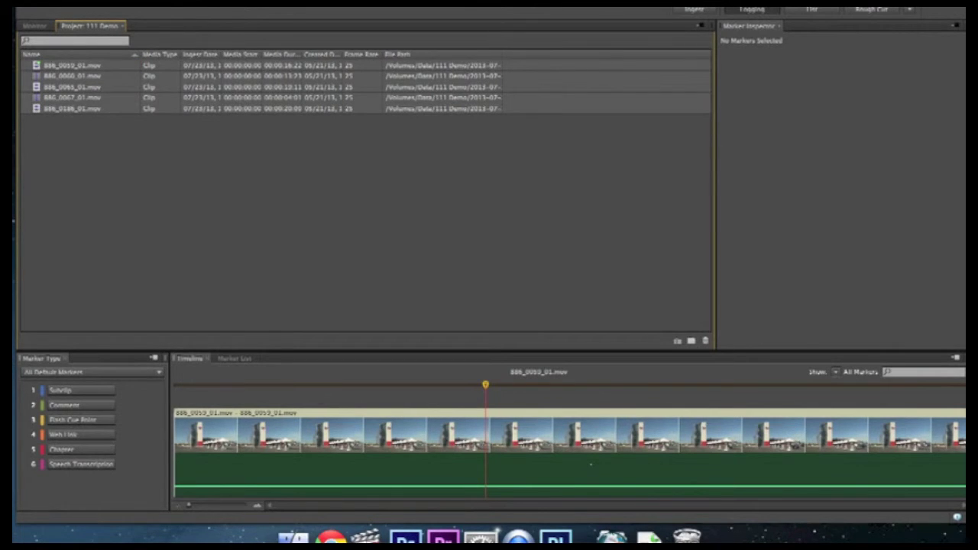
{"action": "left_click", "coordinate": [90, 2]}
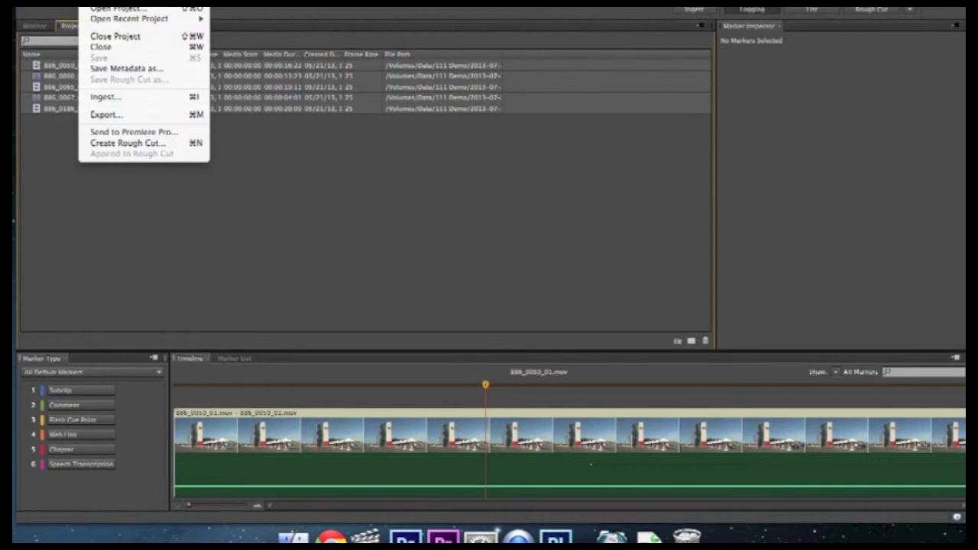
{"action": "left_click", "coordinate": [116, 133]}
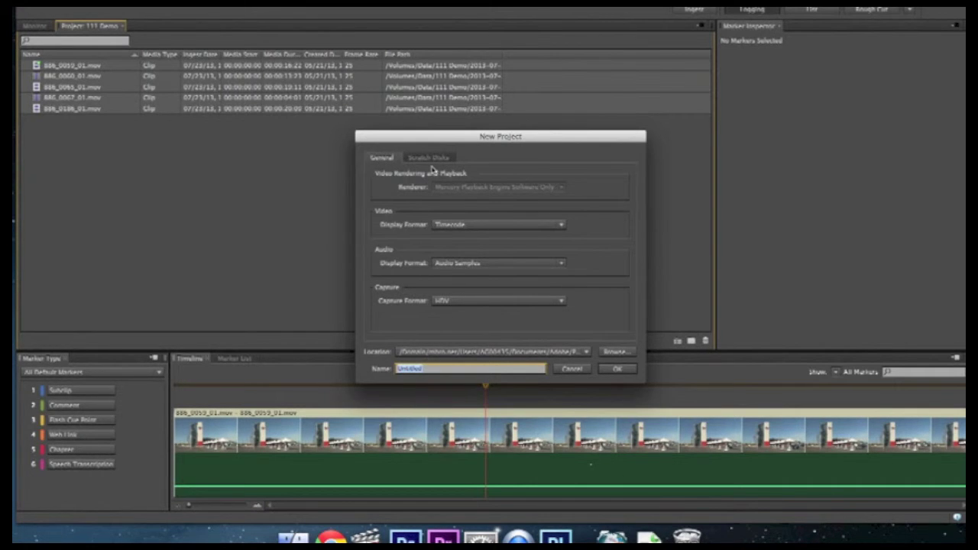
Step: Check the new project's video display, audio display and capture format options, keeping Timecode, Audio Samples and HDV
{"action": "left_click", "coordinate": [562, 227]}
{"action": "left_click", "coordinate": [517, 236]}
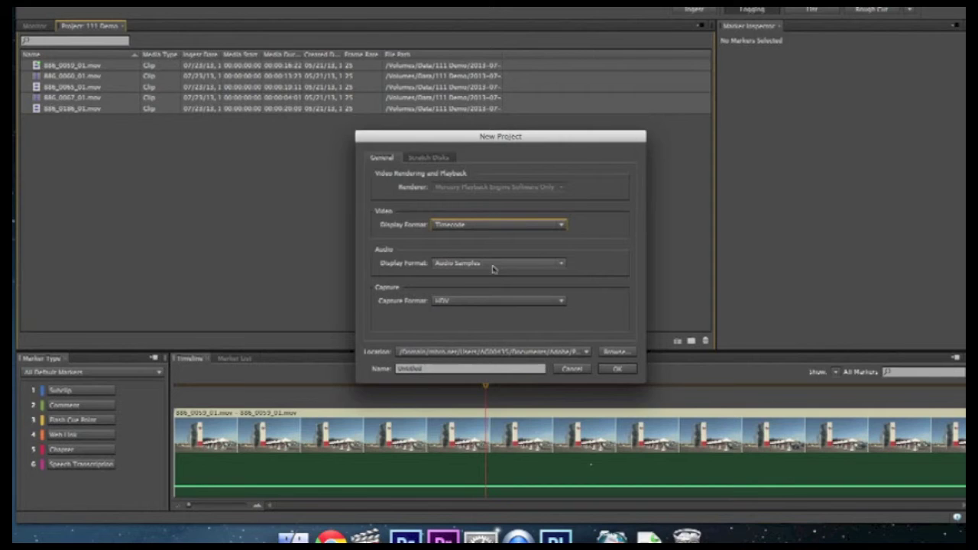
{"action": "left_click", "coordinate": [561, 265]}
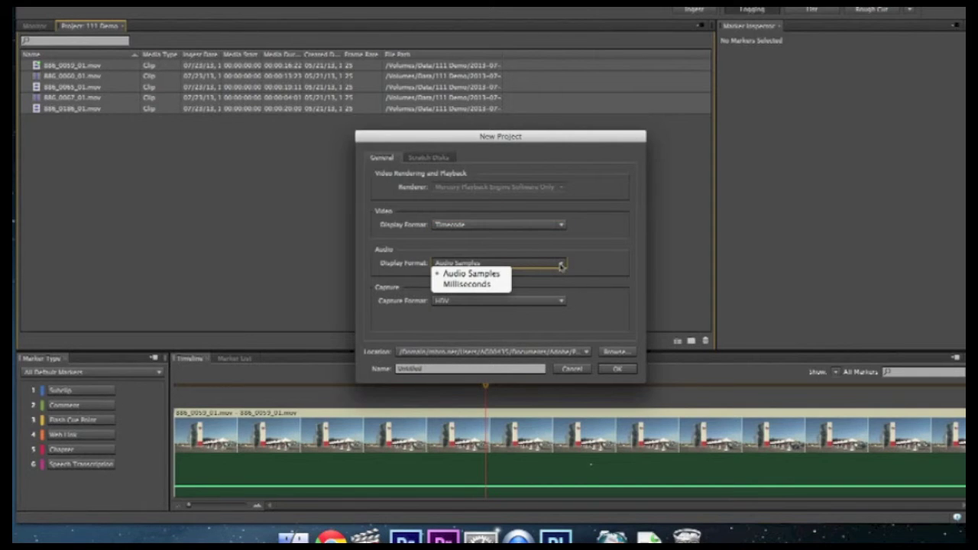
{"action": "left_click", "coordinate": [561, 265]}
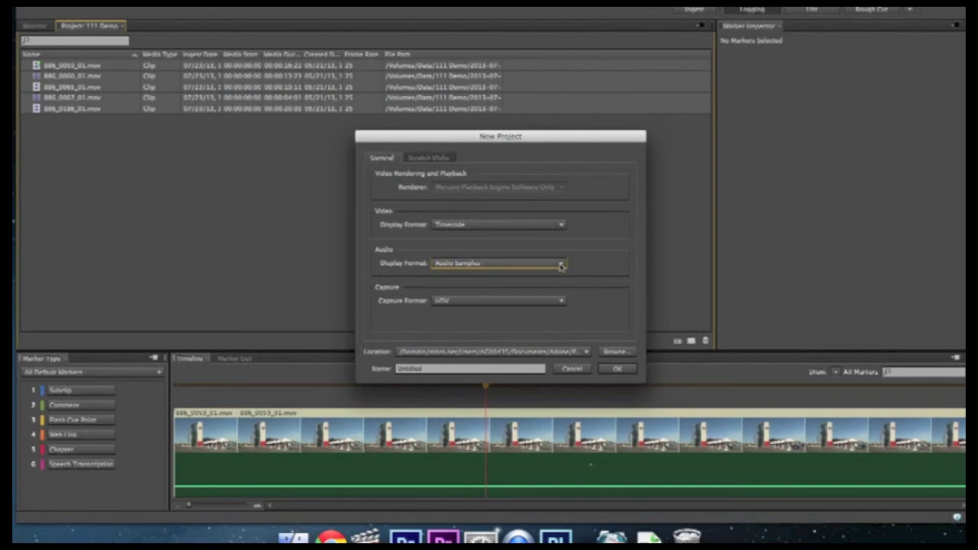
{"action": "left_click", "coordinate": [560, 303]}
{"action": "left_click", "coordinate": [560, 304]}
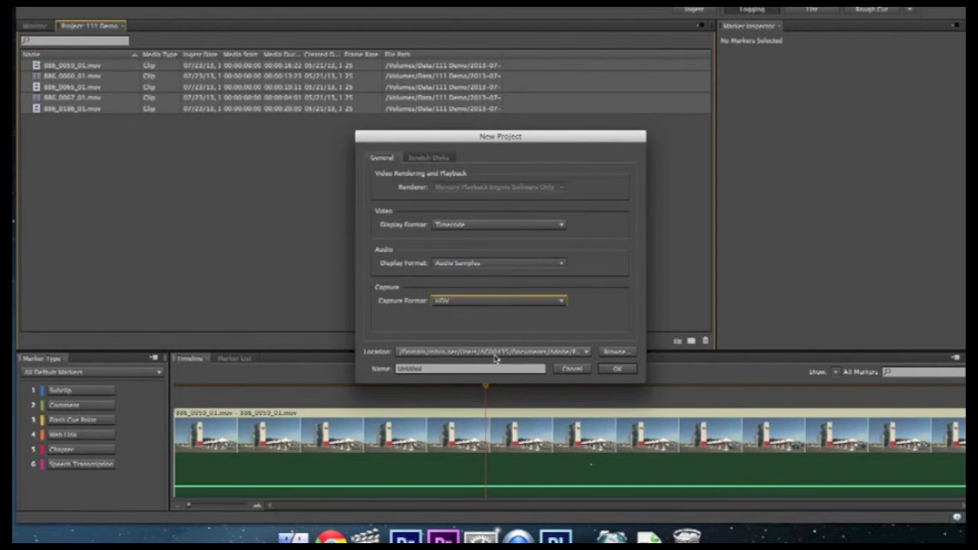
Step: Set the new project's location to the 111 Demo folder on the Data drive
{"action": "left_click", "coordinate": [615, 353]}
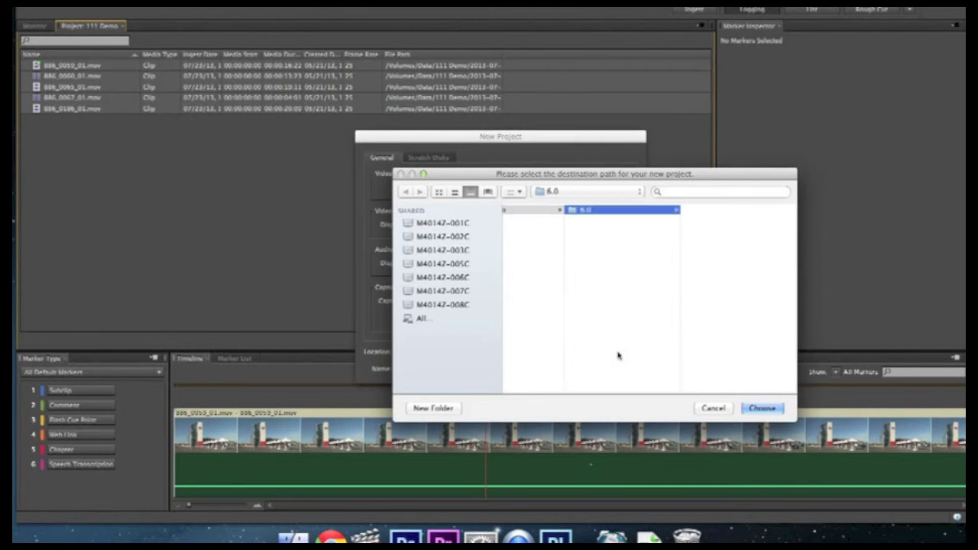
{"action": "scroll", "coordinate": [498, 241], "scroll_direction": "down", "scroll_amount": 3}
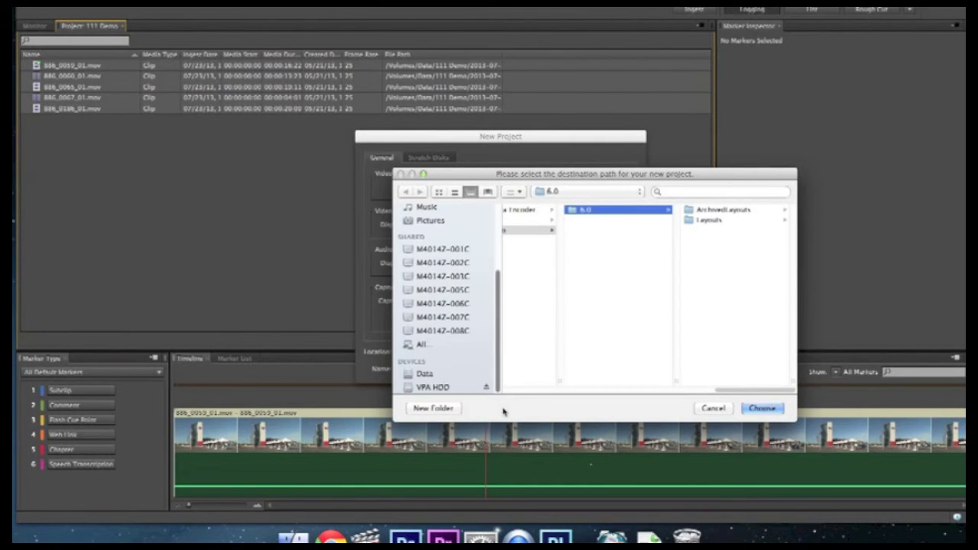
{"action": "left_click", "coordinate": [439, 375]}
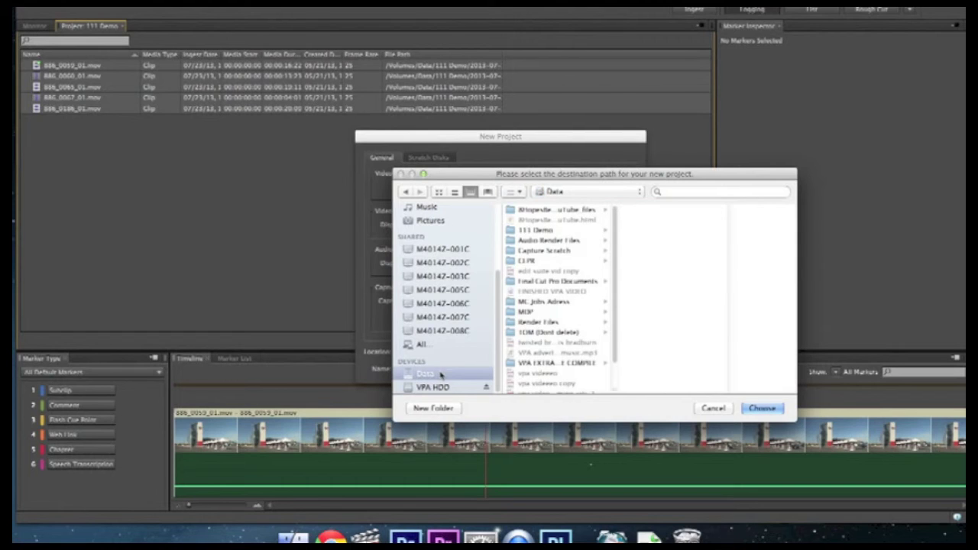
{"action": "left_click", "coordinate": [535, 231]}
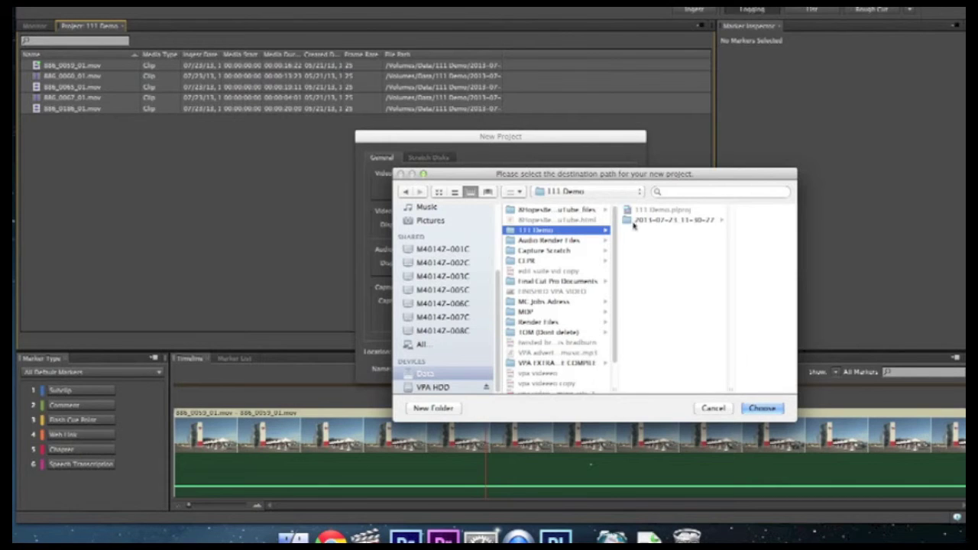
{"action": "left_click", "coordinate": [774, 410]}
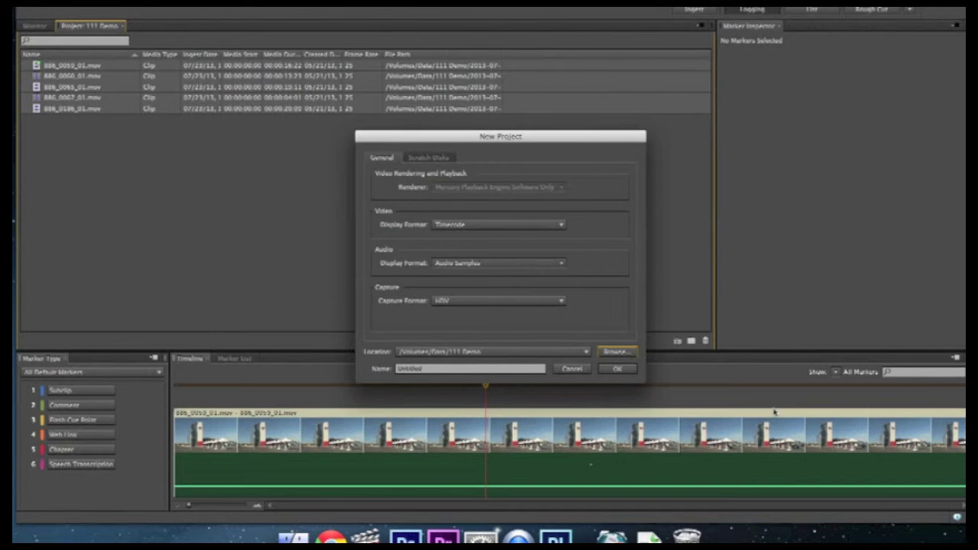
Step: Name the new project Demo vs 1 and create it
{"action": "left_click", "coordinate": [425, 368]}
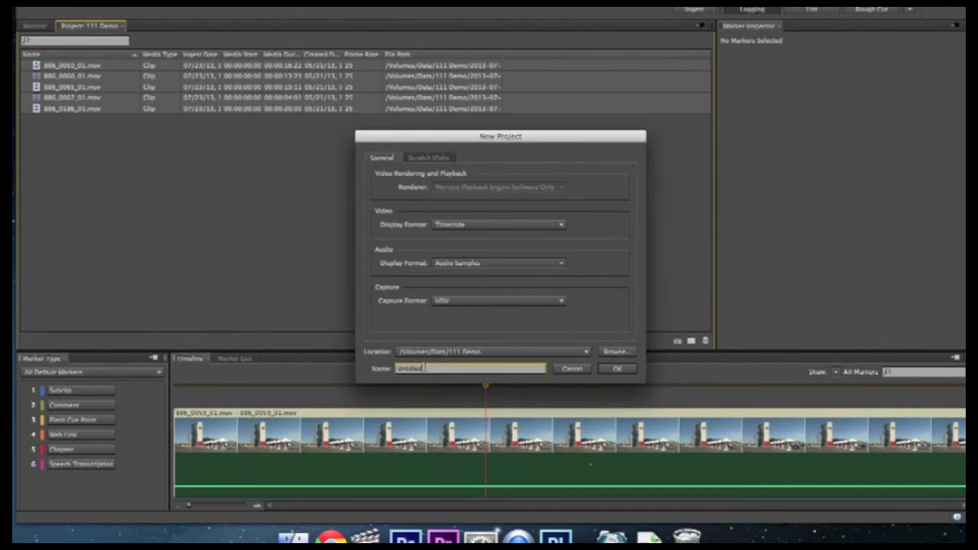
{"action": "double_click", "coordinate": [417, 369]}
{"action": "type", "text": "Od"}
{"action": "left_click", "coordinate": [619, 369]}
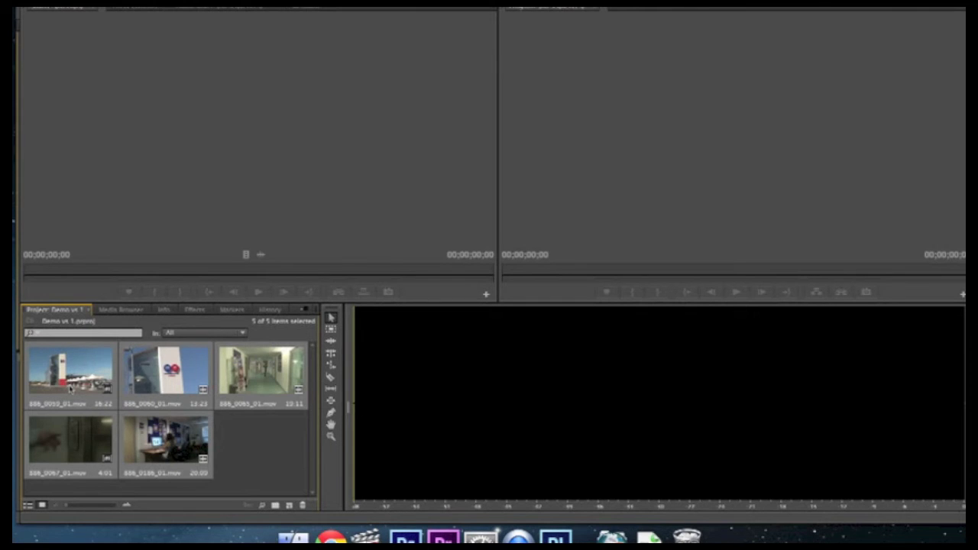
Step: Create a sequence from all five imported clips and scrub its timeline to about 00:00:59:10
{"action": "key", "text": "super+shift+a"}
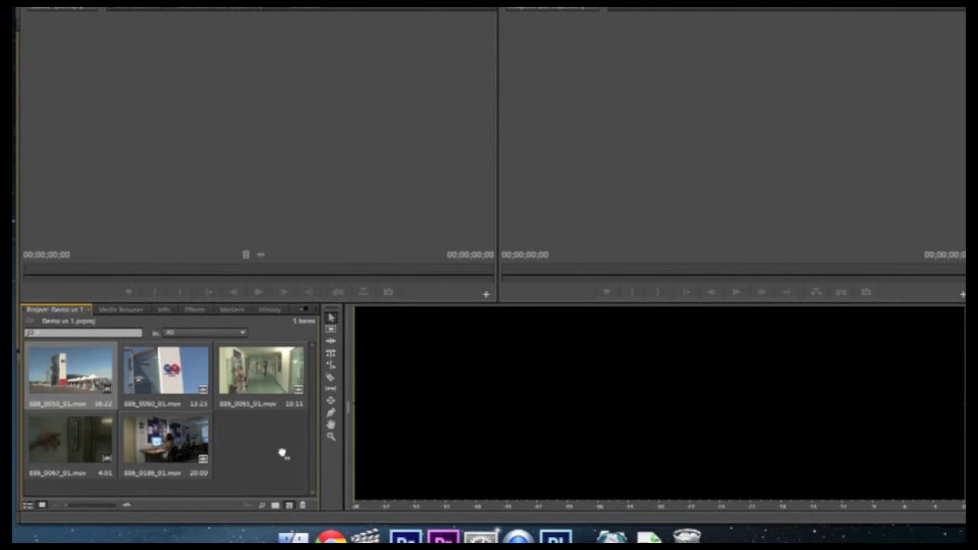
{"action": "left_click", "coordinate": [289, 505]}
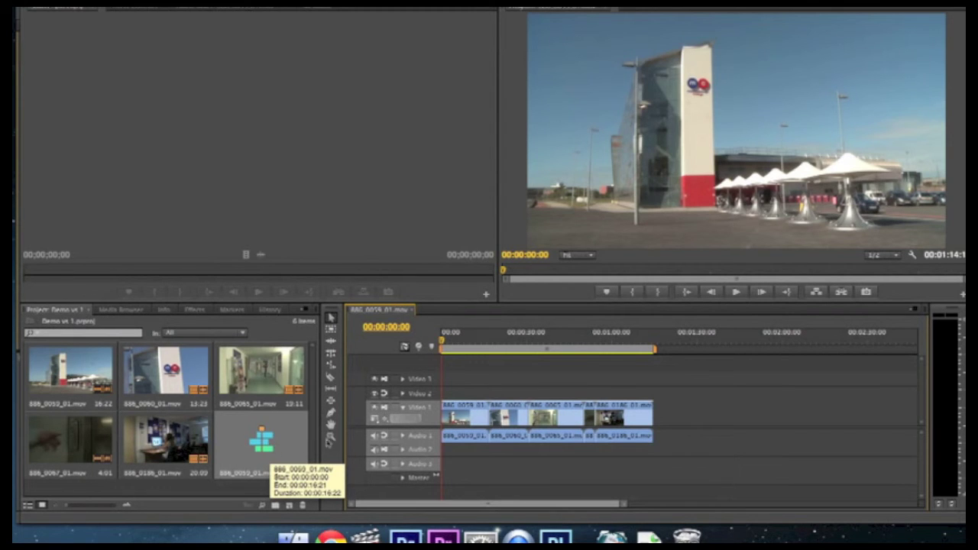
{"action": "left_click_drag", "start_coordinate": [441, 343], "coordinate": [610, 358]}
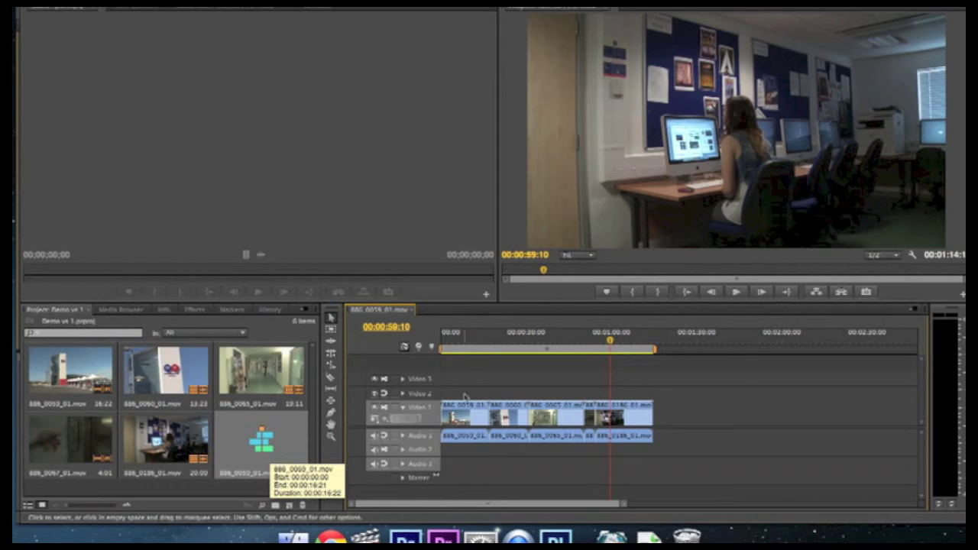
Step: Delete all clips from the timeline and overwrite the whole clip 886_0065_01.mov in at the playhead
{"action": "left_click_drag", "start_coordinate": [464, 373], "coordinate": [714, 456]}
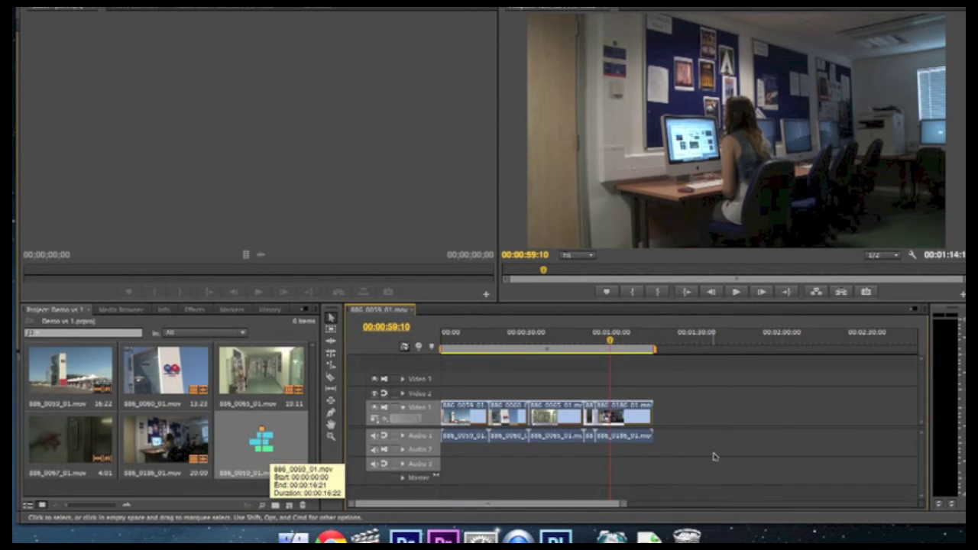
{"action": "key", "text": "Delete"}
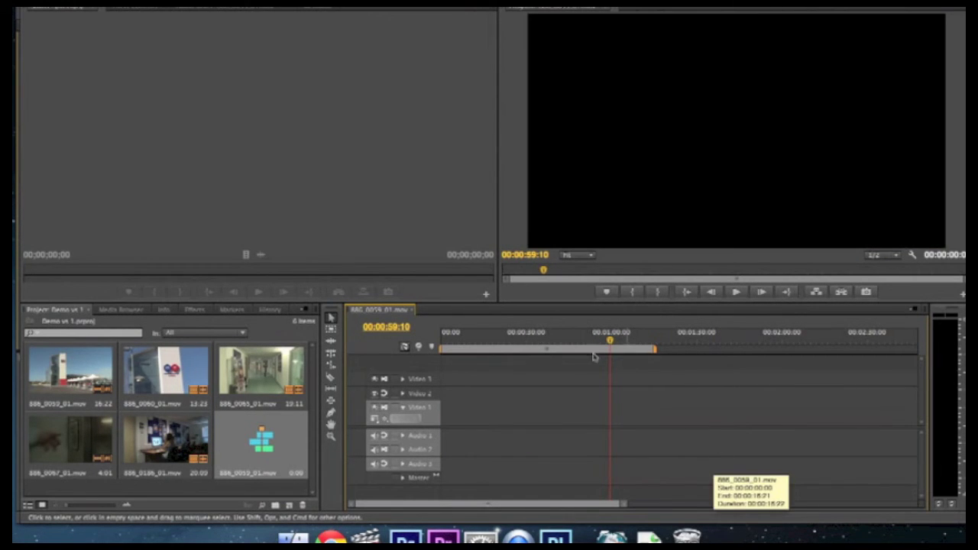
{"action": "double_click", "coordinate": [251, 377]}
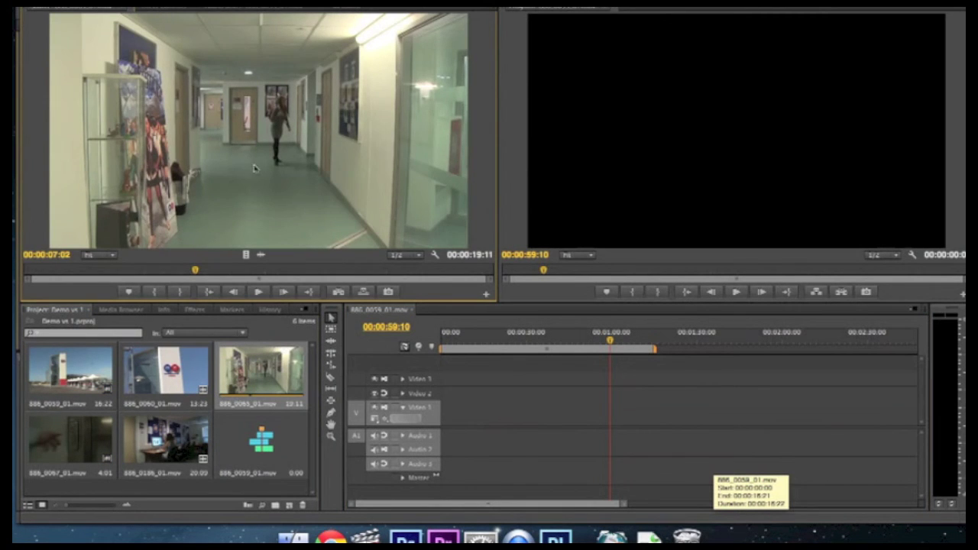
{"action": "left_click_drag", "start_coordinate": [195, 270], "coordinate": [222, 271]}
{"action": "key", "text": "period"}
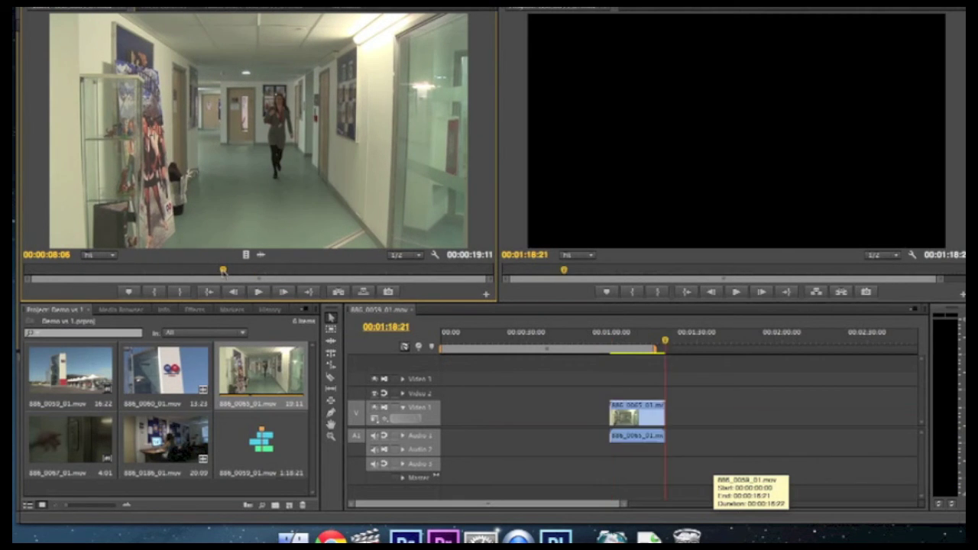
Step: Ripple delete the gap before the clip on Video 1 and play the sequence from its start
{"action": "left_click", "coordinate": [546, 418]}
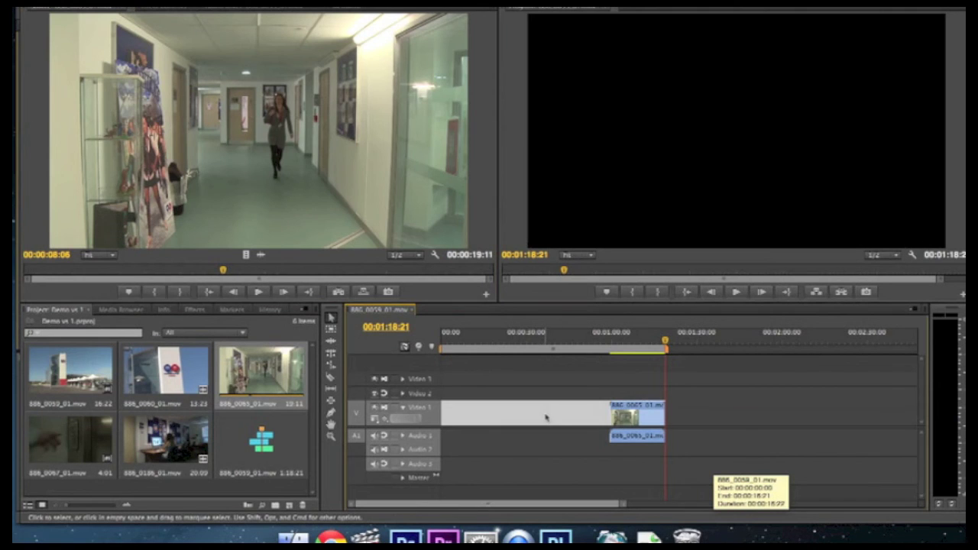
{"action": "right_click", "coordinate": [544, 414]}
{"action": "left_click", "coordinate": [571, 425]}
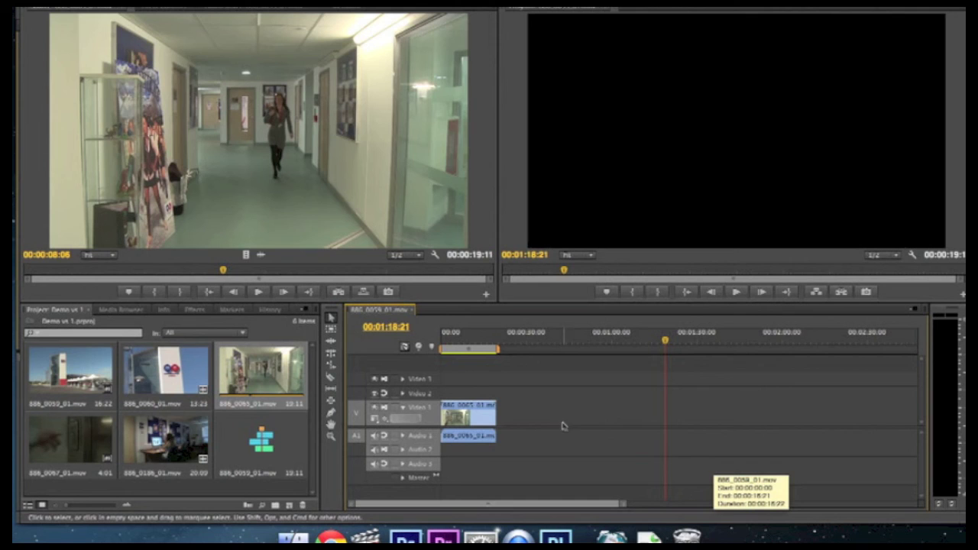
{"action": "left_click_drag", "start_coordinate": [665, 342], "coordinate": [433, 359]}
{"action": "key", "text": "space"}
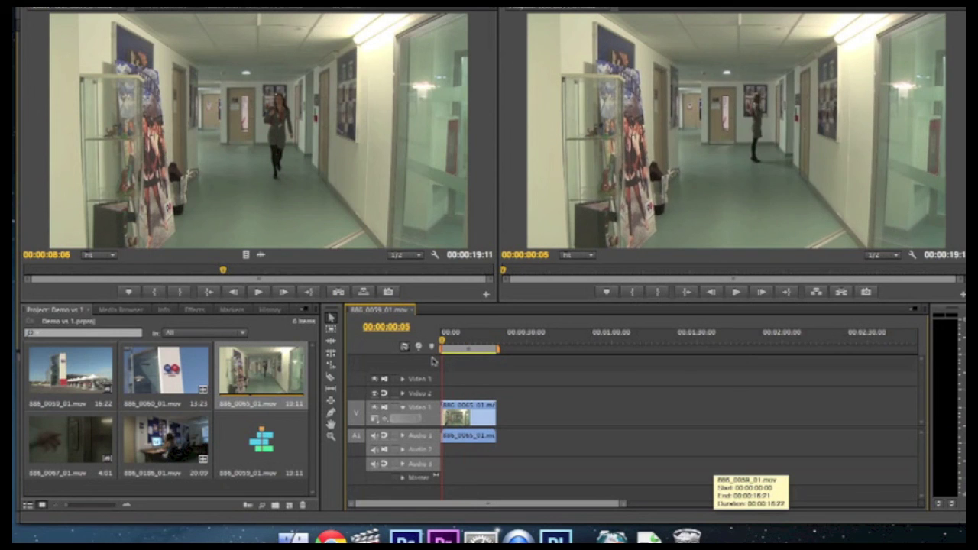